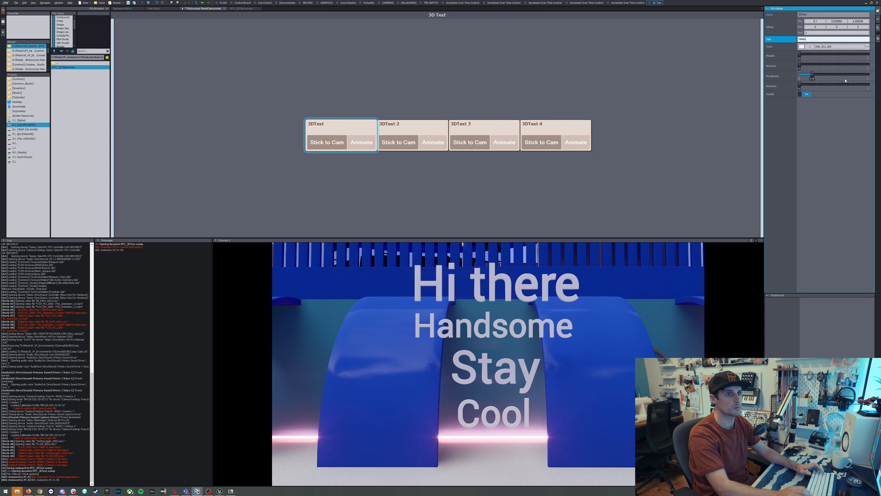
Step: Set the first 3D text to "Hello" and animate the first two texts out and back in
{"action": "type", "text": "lo"}
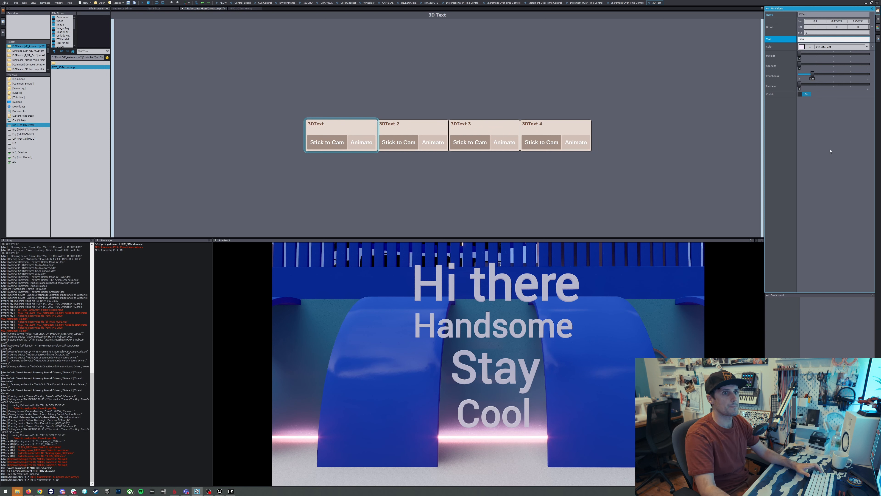
{"action": "key", "text": "Return"}
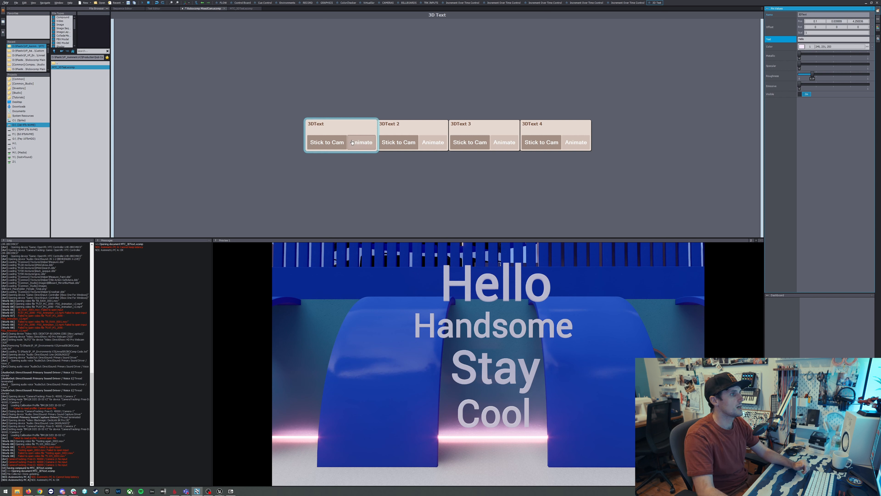
{"action": "left_click", "coordinate": [367, 149]}
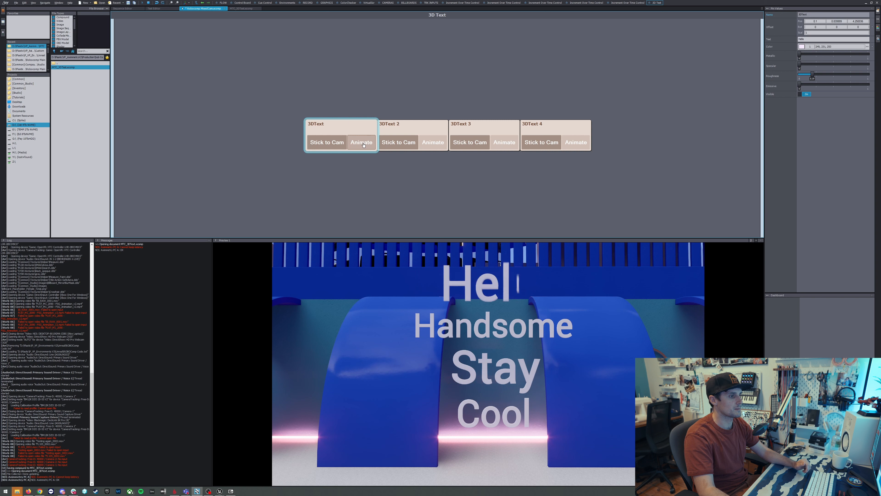
{"action": "left_click", "coordinate": [432, 144]}
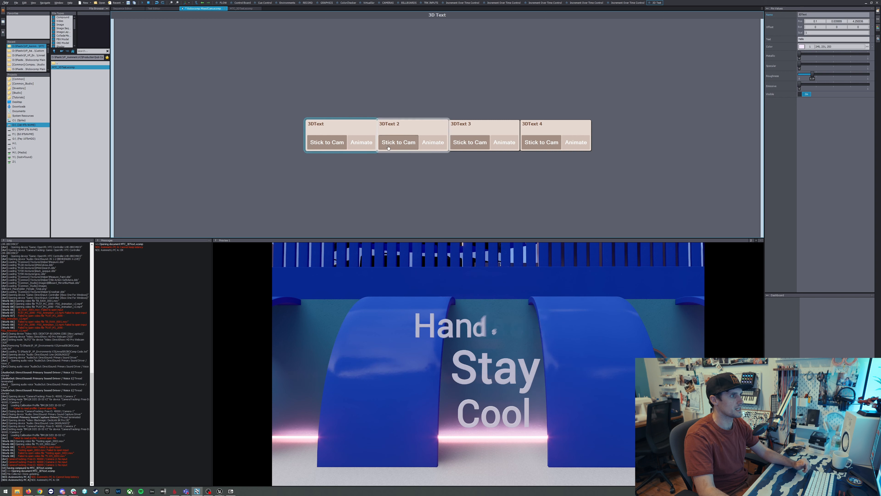
{"action": "left_click", "coordinate": [362, 145]}
{"action": "left_click", "coordinate": [437, 145]}
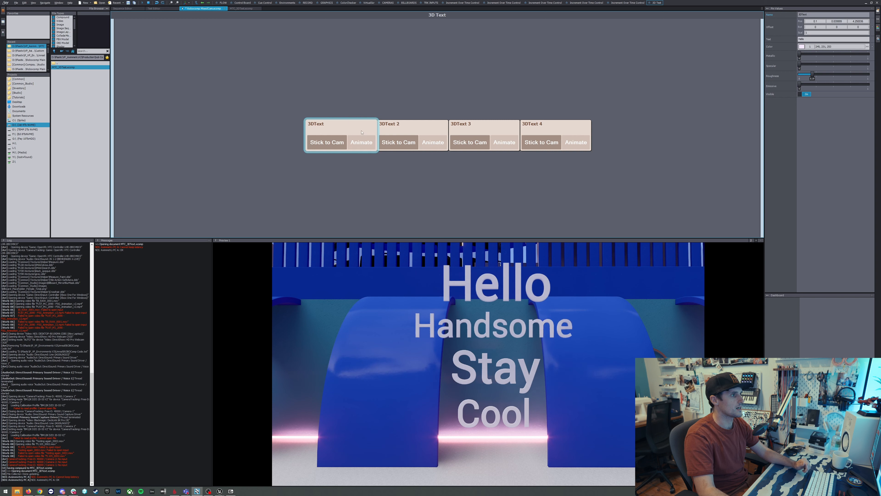
Step: Shift the first 3D text's position offset up and down along its first axis
{"action": "left_click", "coordinate": [815, 21]}
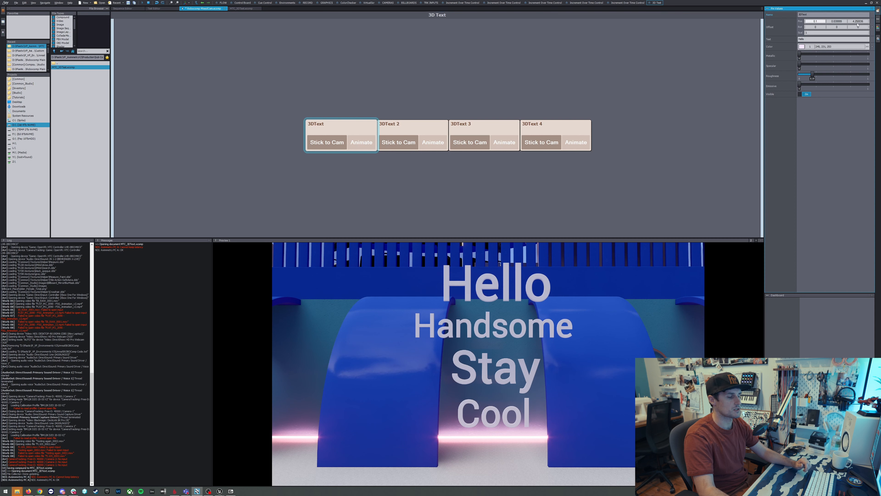
{"action": "scroll", "coordinate": [861, 21], "scroll_direction": "up", "scroll_amount": 15}
{"action": "scroll", "coordinate": [861, 21], "scroll_direction": "down", "scroll_amount": 20}
{"action": "scroll", "coordinate": [861, 21], "scroll_direction": "up", "scroll_amount": 10}
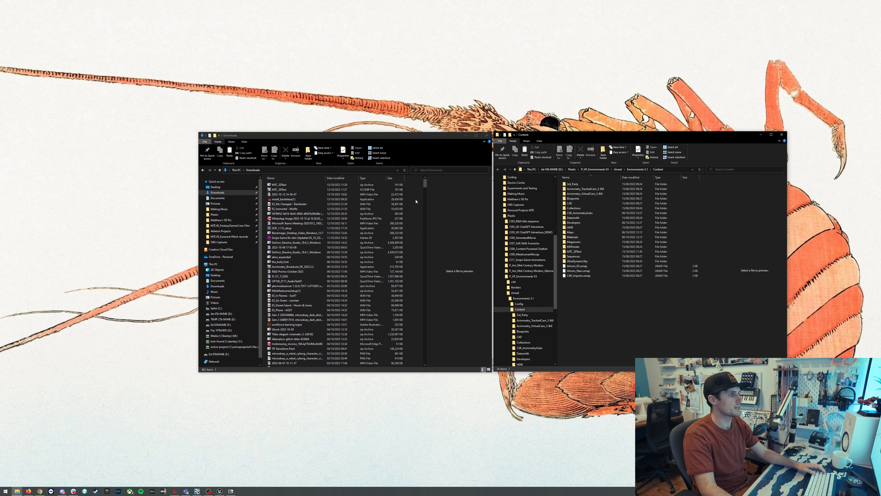
Step: Open the MTC_3DText zip archive from Downloads and place its window beside the Unreal project's Content folder
{"action": "double_click", "coordinate": [277, 185]}
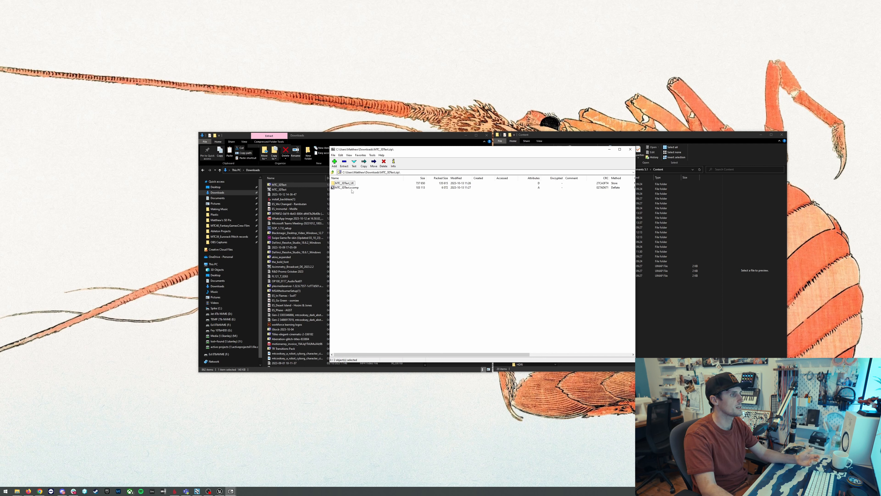
{"action": "left_click_drag", "start_coordinate": [479, 153], "coordinate": [337, 148]}
{"action": "left_click", "coordinate": [561, 137]}
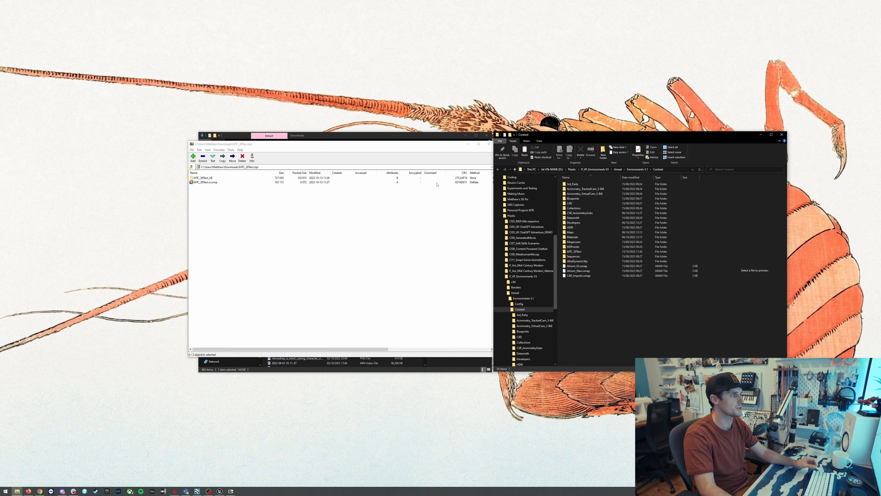
Step: Try to copy the archive's MTC_3DText_UE folder into Content, and open the existing MTC_3DText folder there
{"action": "left_click_drag", "start_coordinate": [194, 178], "coordinate": [584, 300]}
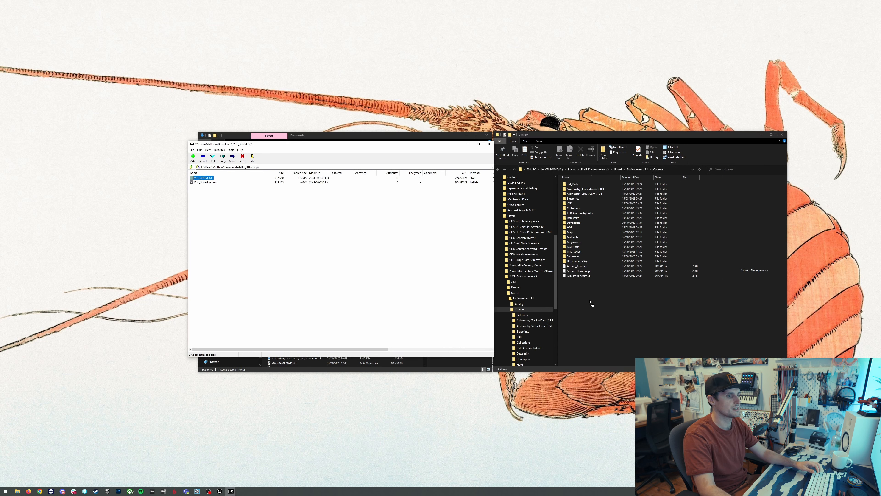
{"action": "left_click_drag", "start_coordinate": [225, 184], "coordinate": [221, 178]}
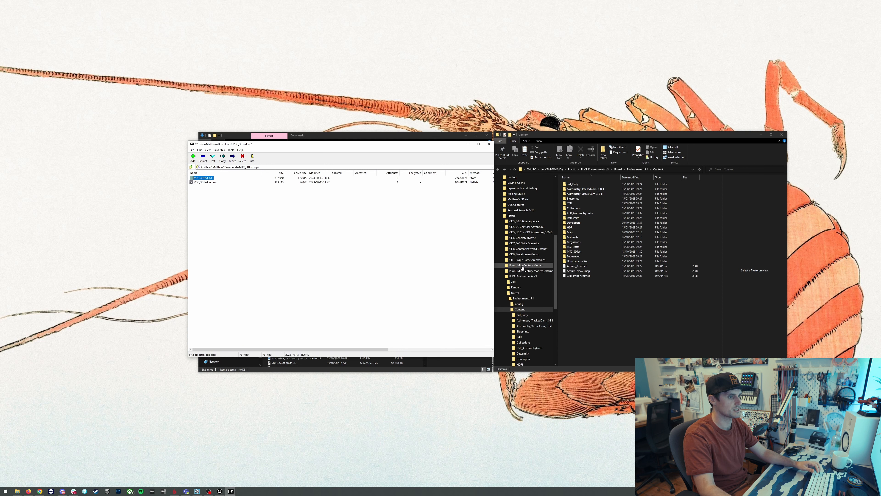
{"action": "double_click", "coordinate": [574, 252]}
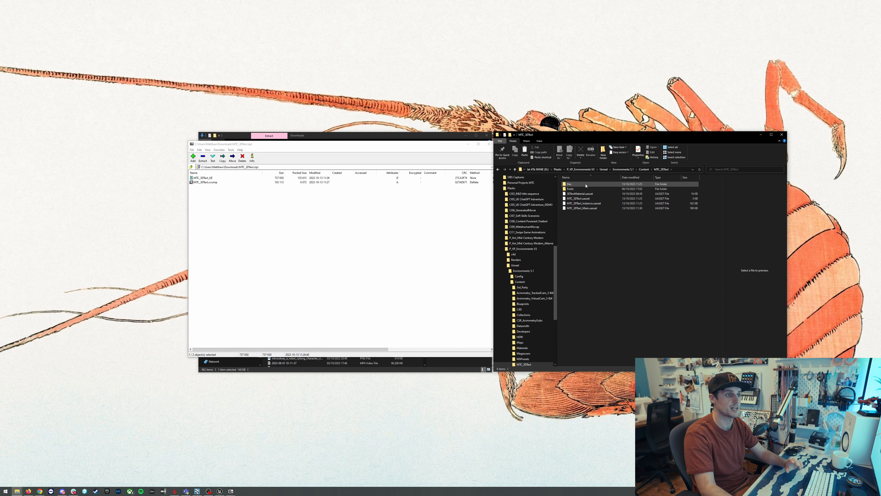
{"action": "left_click_drag", "start_coordinate": [425, 147], "coordinate": [556, 158]}
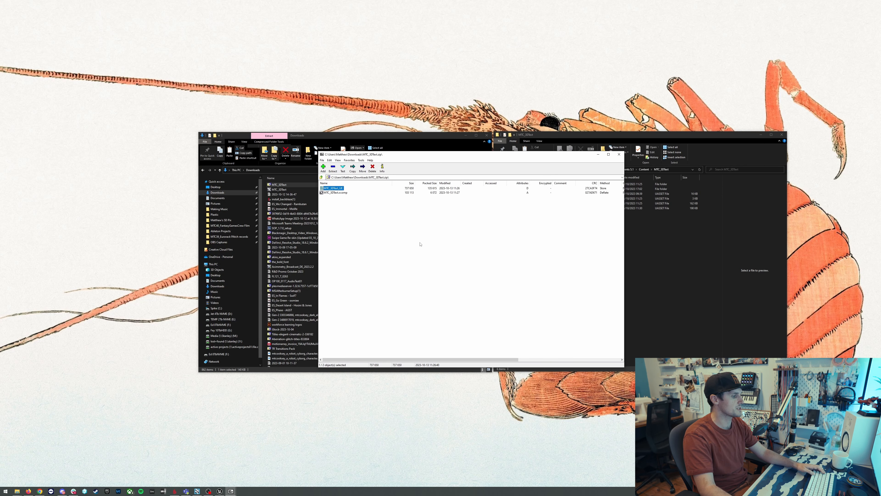
Step: Switch to Aximmetry and add the MTC_3DText compound to the flow graph below the Collection Peeker module
{"action": "left_click", "coordinate": [196, 491]}
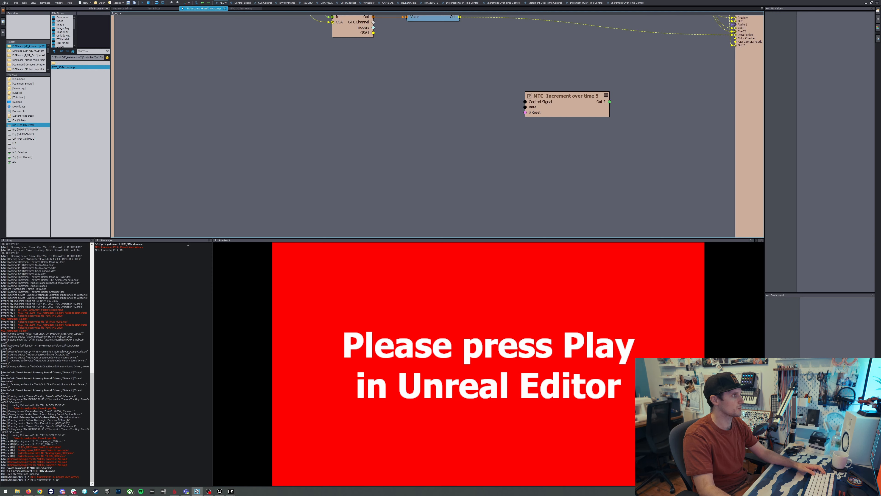
{"action": "left_click", "coordinate": [63, 75]}
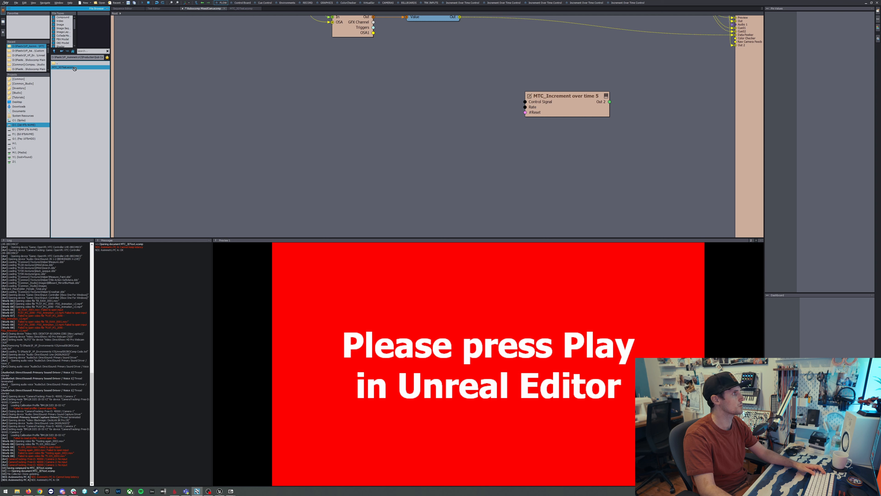
{"action": "left_click_drag", "start_coordinate": [375, 143], "coordinate": [379, 140]}
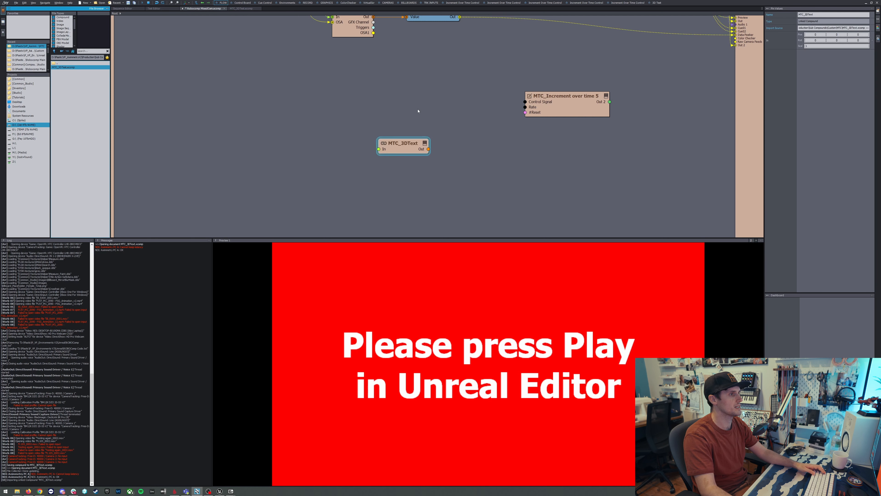
{"action": "middle_click_drag", "start_coordinate": [411, 110], "coordinate": [400, 145]}
{"action": "left_click_drag", "start_coordinate": [381, 183], "coordinate": [402, 141]}
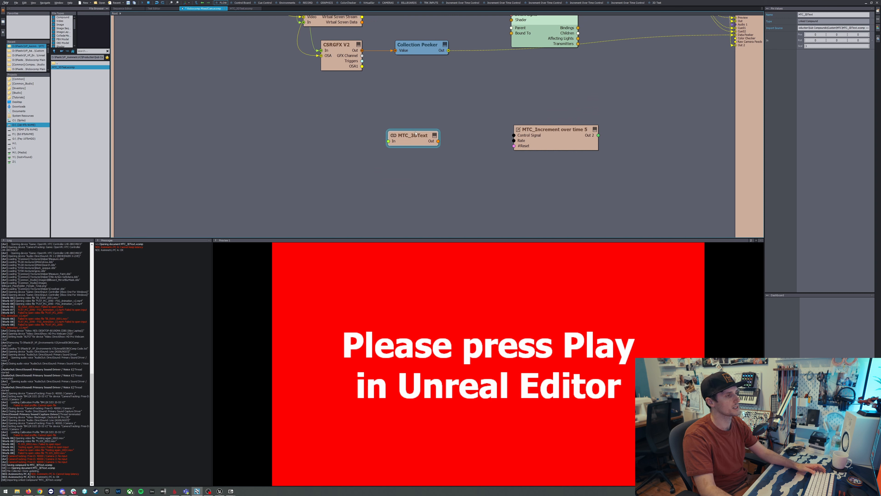
Step: Switch to Unreal Editor and place the MTC_3DText_Main blueprint from the MTC_3DText folder on the level's floor
{"action": "key", "text": "alt+Tab"}
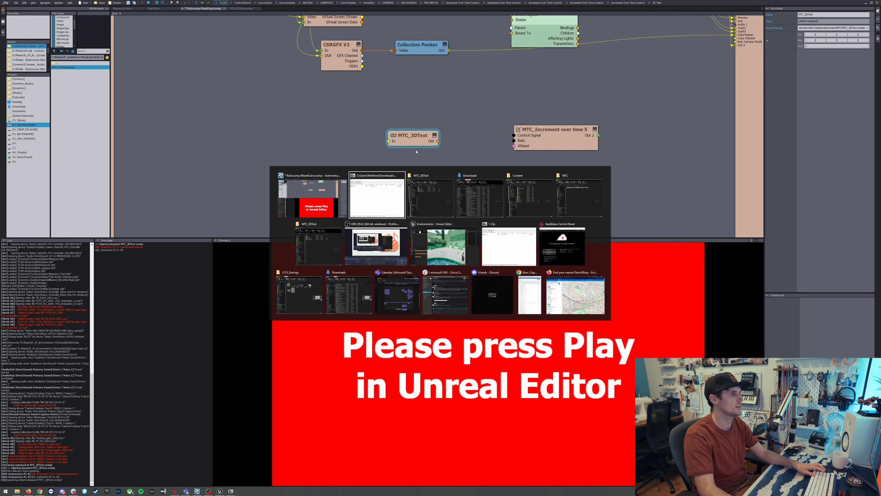
{"action": "left_click", "coordinate": [446, 245]}
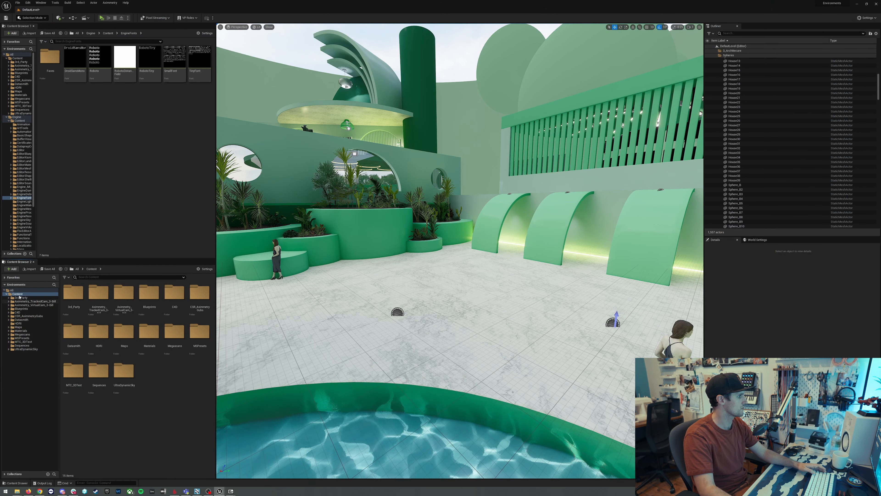
{"action": "left_click", "coordinate": [23, 341]}
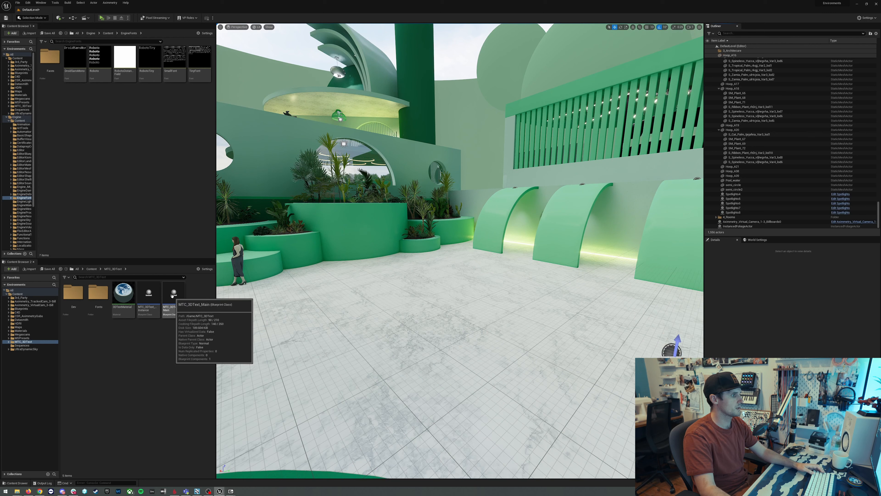
{"action": "left_click_drag", "start_coordinate": [172, 296], "coordinate": [298, 263]}
{"action": "left_click_drag", "start_coordinate": [424, 313], "coordinate": [424, 313]}
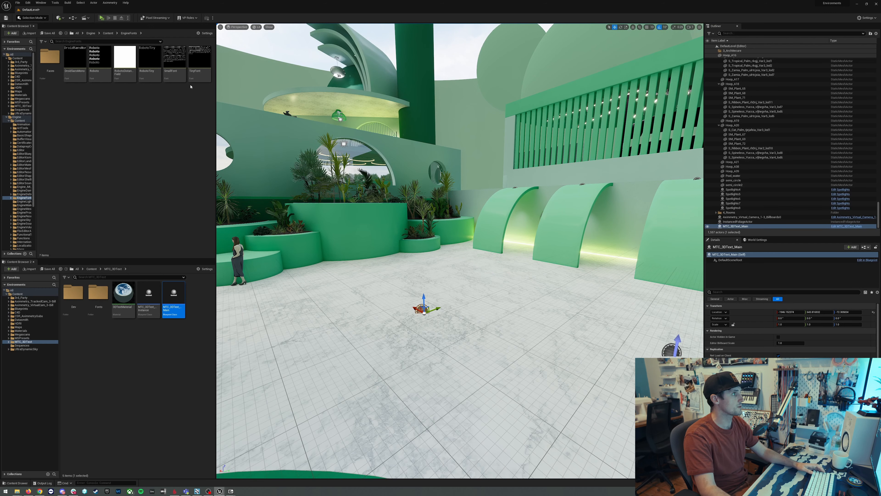
Step: Start playing the level in Unreal Editor and switch back to Aximmetry
{"action": "left_click", "coordinate": [102, 18]}
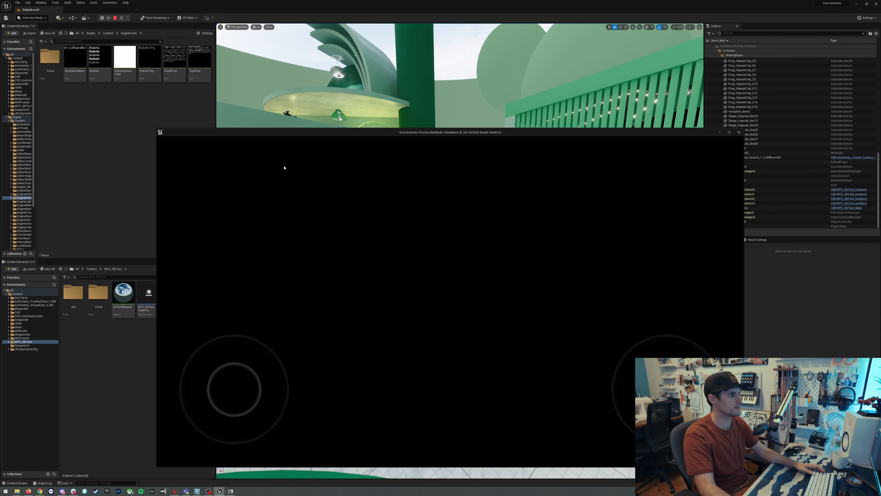
{"action": "key", "text": "alt+Tab"}
{"action": "key", "text": "alt+Tab"}
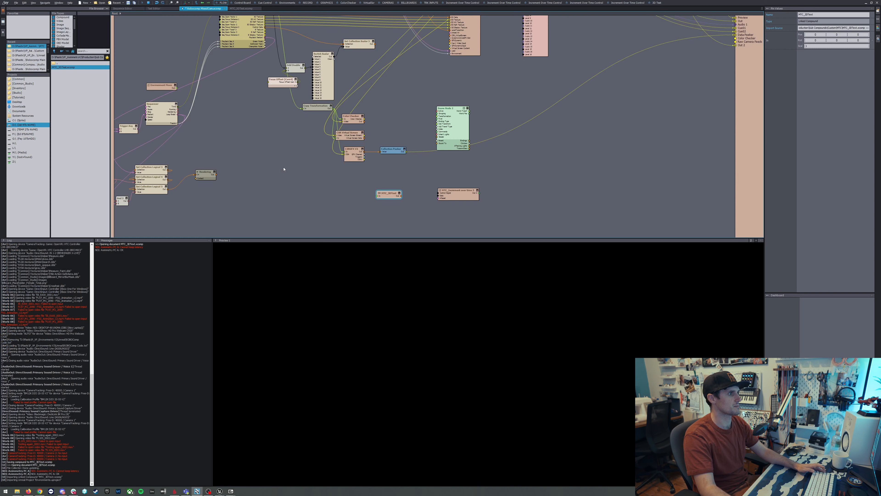
Step: Move Audio Mixer 2 away from the Environments module and refresh the Environments module's pins to expose the 3DText input
{"action": "middle_click_drag", "start_coordinate": [485, 87], "coordinate": [501, 144]}
{"action": "scroll", "coordinate": [451, 73], "scroll_direction": "up", "scroll_amount": 3}
{"action": "left_click_drag", "start_coordinate": [589, 124], "coordinate": [711, 159]}
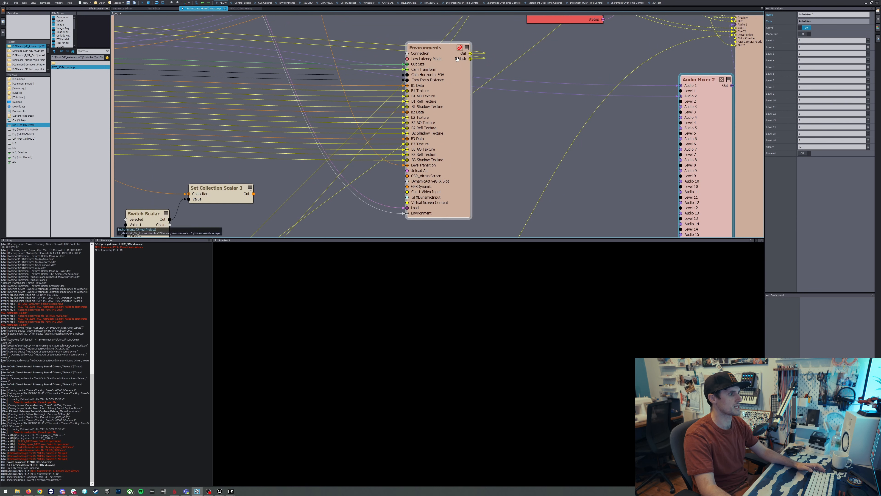
{"action": "left_click", "coordinate": [459, 47]}
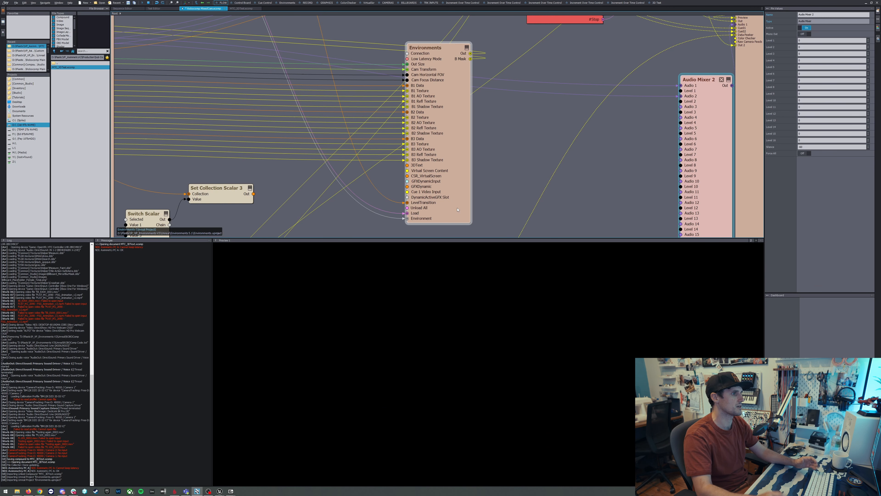
{"action": "mouse_move", "coordinate": [387, 180]}
{"action": "middle_mouse_down"}
{"action": "mouse_move", "coordinate": [390, 161]}
{"action": "mouse_move", "coordinate": [381, 182]}
{"action": "middle_mouse_up"}
{"action": "left_click", "coordinate": [326, 220]}
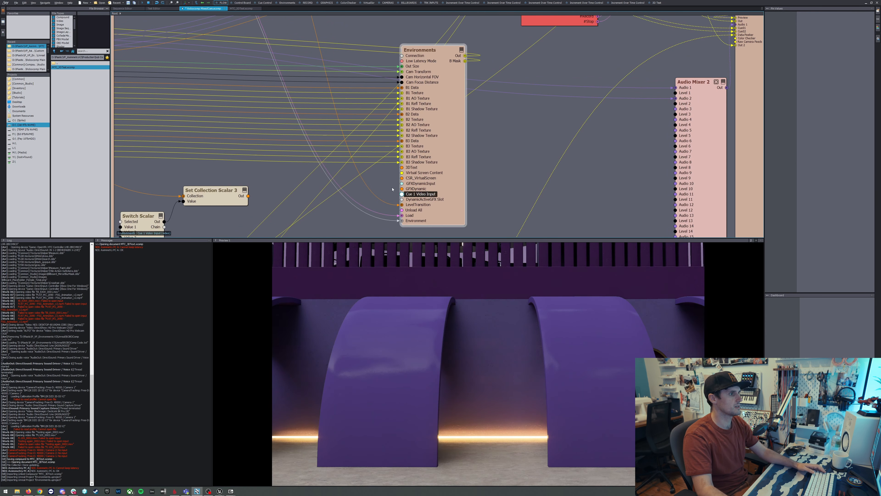
Step: Trigger the environment change on the Control Board that turns the set blue, and return to the flow graph
{"action": "scroll", "coordinate": [357, 132], "scroll_direction": "down", "scroll_amount": 2}
{"action": "scroll", "coordinate": [357, 132], "scroll_direction": "down", "scroll_amount": 2}
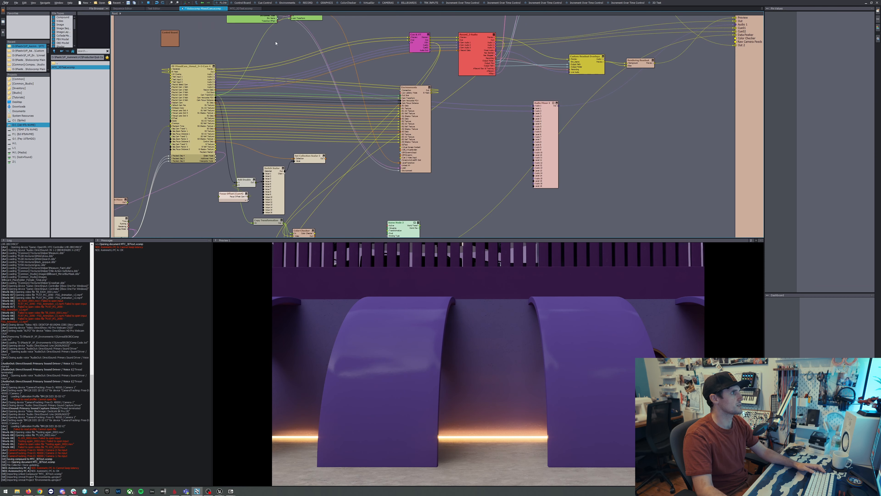
{"action": "left_click", "coordinate": [239, 3]}
{"action": "left_click", "coordinate": [347, 98]}
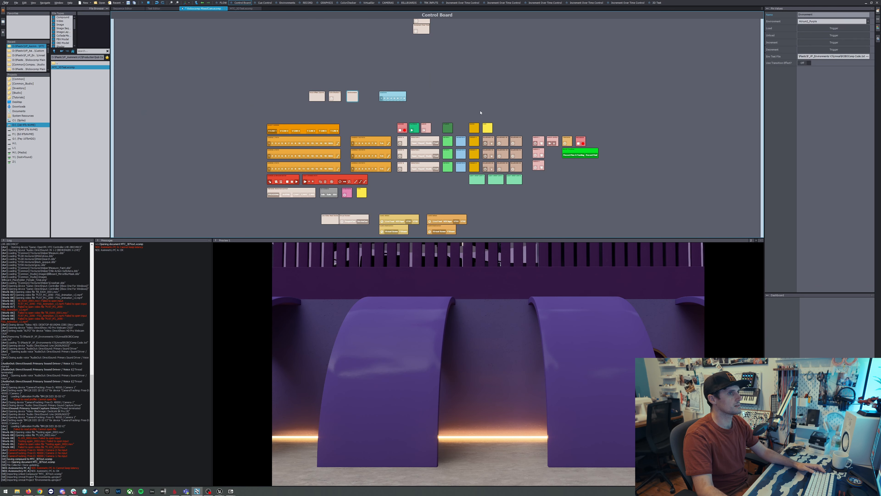
{"action": "left_click", "coordinate": [832, 42]}
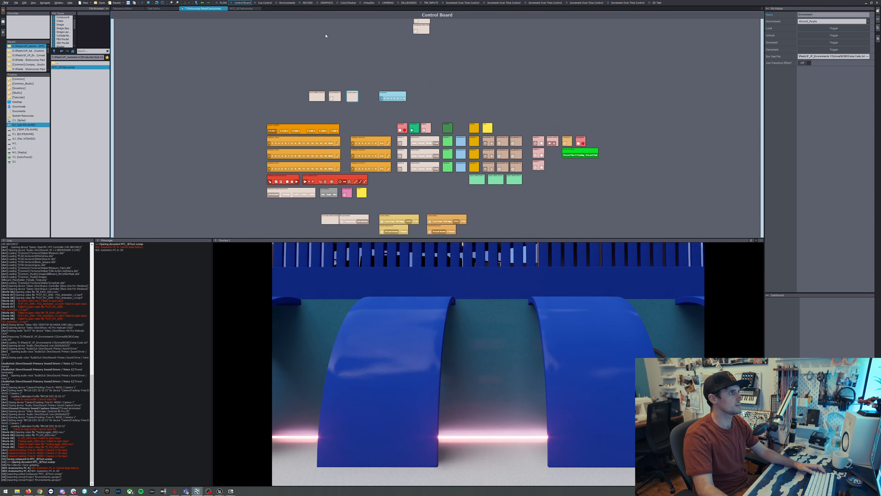
{"action": "left_click", "coordinate": [223, 3]}
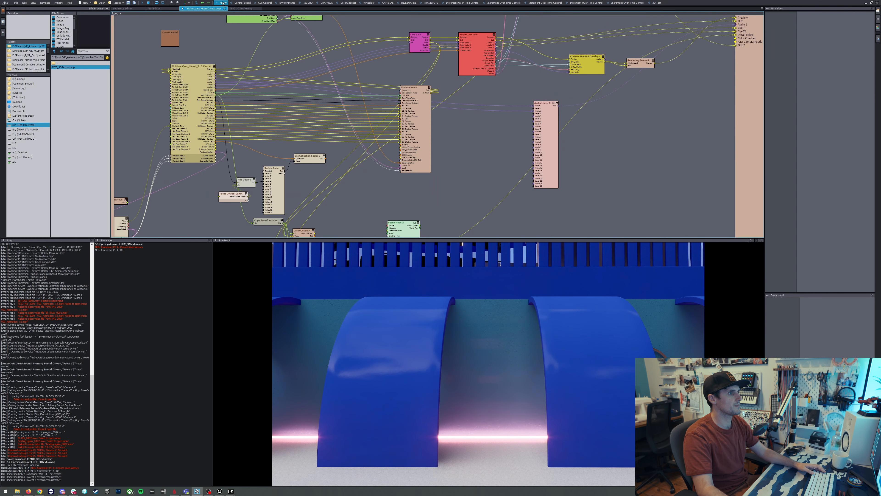
Step: Move the MTC_3DText module beside the mixed-camera compound and connect the Cam Transform output to its In pin
{"action": "scroll", "coordinate": [408, 200], "scroll_direction": "up", "scroll_amount": 3}
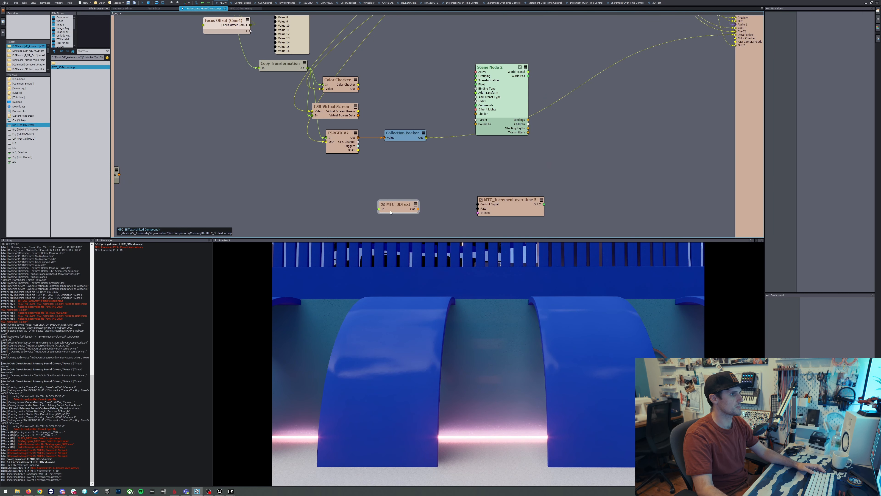
{"action": "scroll", "coordinate": [422, 176], "scroll_direction": "down", "scroll_amount": 1}
{"action": "scroll", "coordinate": [391, 187], "scroll_direction": "up", "scroll_amount": 1}
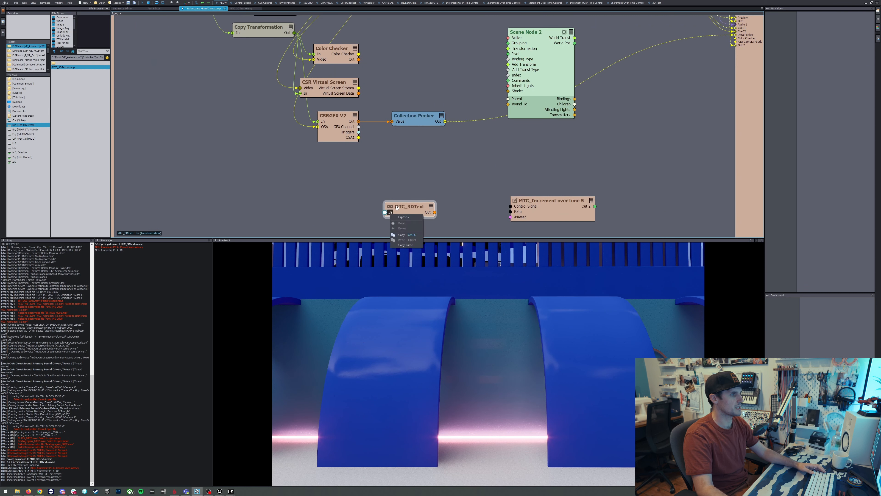
{"action": "scroll", "coordinate": [277, 168], "scroll_direction": "down", "scroll_amount": 1}
{"action": "middle_click_drag", "start_coordinate": [270, 156], "coordinate": [299, 179]}
{"action": "scroll", "coordinate": [258, 136], "scroll_direction": "down", "scroll_amount": 1}
{"action": "middle_click_drag", "start_coordinate": [232, 80], "coordinate": [252, 187]}
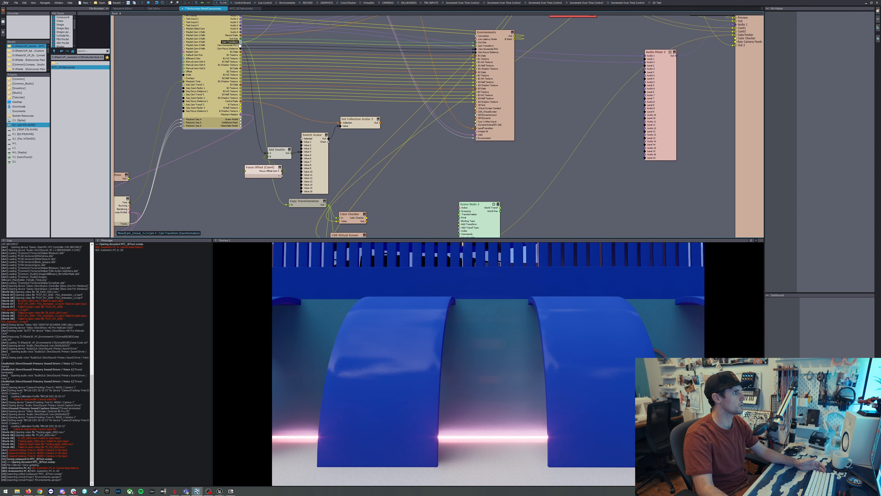
{"action": "scroll", "coordinate": [240, 44], "scroll_direction": "down", "scroll_amount": 2}
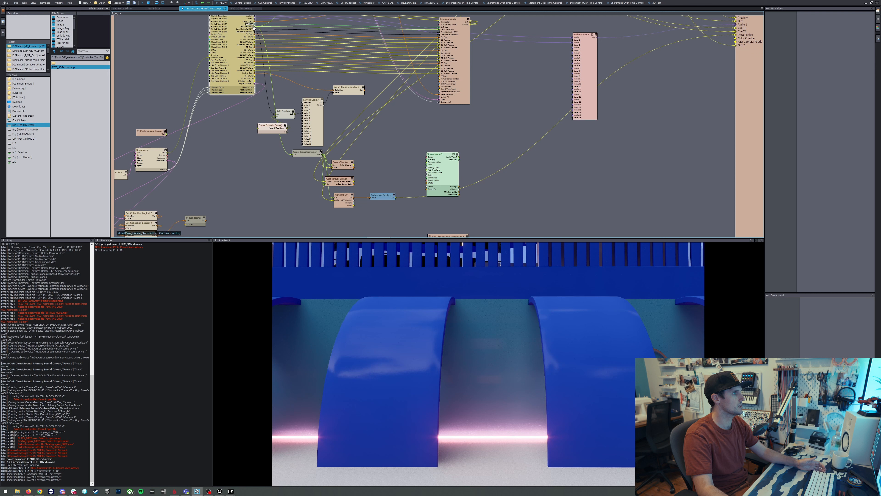
{"action": "left_click_drag", "start_coordinate": [388, 185], "coordinate": [421, 219]}
{"action": "middle_click_drag", "start_coordinate": [376, 228], "coordinate": [376, 202]}
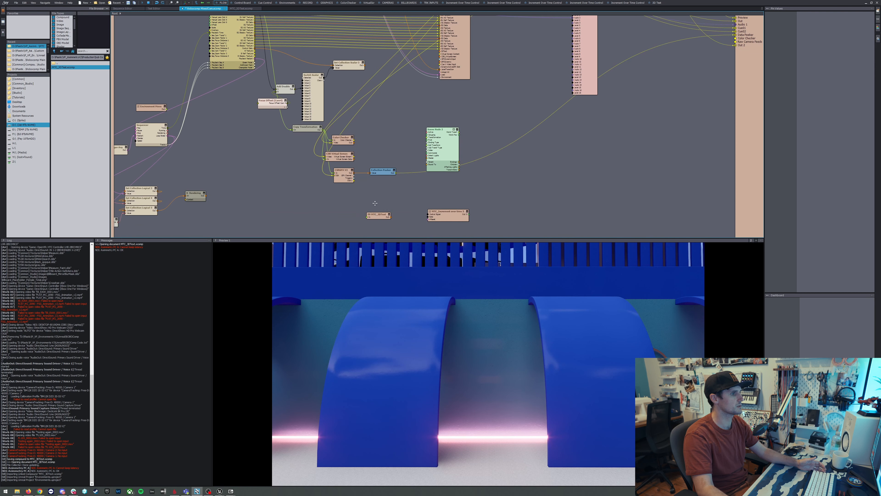
{"action": "left_click_drag", "start_coordinate": [390, 214], "coordinate": [310, 65]}
{"action": "scroll", "coordinate": [269, 55], "scroll_direction": "up", "scroll_amount": 5}
{"action": "middle_click_drag", "start_coordinate": [258, 52], "coordinate": [317, 176]}
{"action": "scroll", "coordinate": [316, 176], "scroll_direction": "down", "scroll_amount": 1}
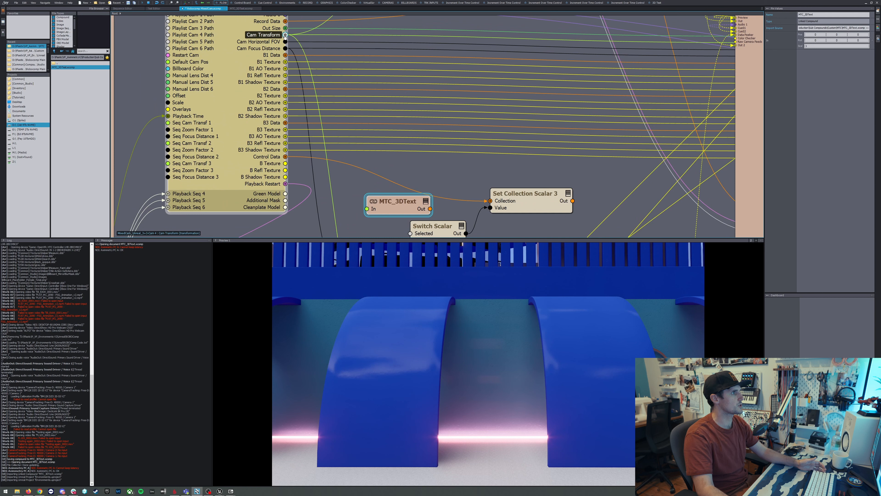
{"action": "left_click_drag", "start_coordinate": [301, 49], "coordinate": [366, 209]}
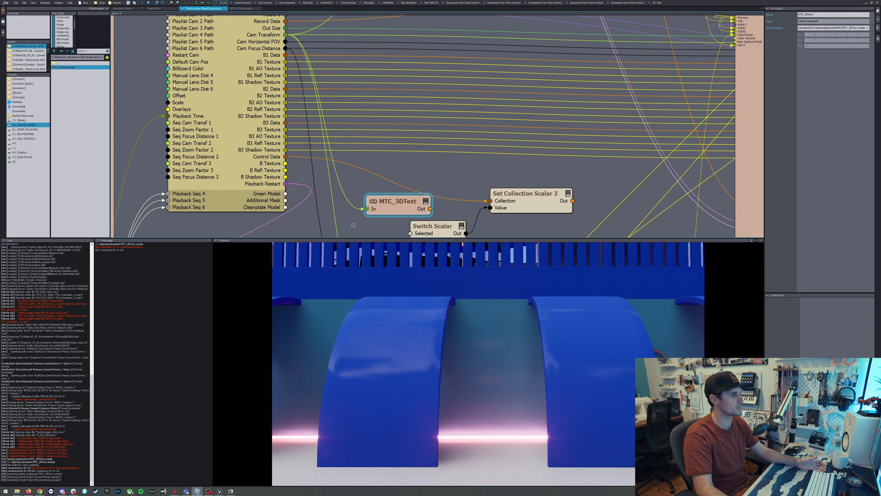
Step: Move MTC_3DText near the Environments module and connect its Out pin to the 3DText input of Environments
{"action": "scroll", "coordinate": [355, 229], "scroll_direction": "down", "scroll_amount": 4}
{"action": "middle_click_drag", "start_coordinate": [355, 229], "coordinate": [281, 117]}
{"action": "left_click_drag", "start_coordinate": [299, 101], "coordinate": [413, 158]}
{"action": "scroll", "coordinate": [456, 157], "scroll_direction": "up", "scroll_amount": 4}
{"action": "scroll", "coordinate": [450, 158], "scroll_direction": "down", "scroll_amount": 2}
{"action": "middle_click_drag", "start_coordinate": [450, 158], "coordinate": [397, 198]}
{"action": "left_click_drag", "start_coordinate": [358, 214], "coordinate": [456, 50]}
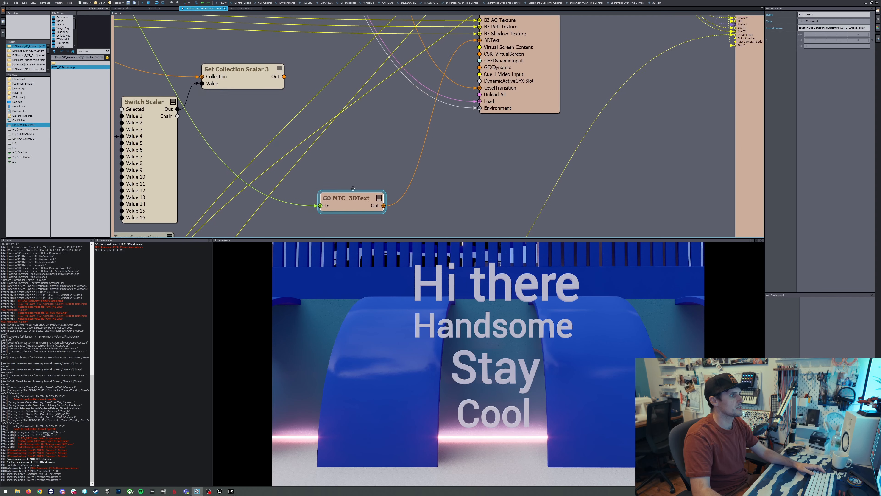
{"action": "middle_click_drag", "start_coordinate": [353, 188], "coordinate": [353, 187]}
Step: Open the 3D Text control board, select the first 3DText panel and move the preview camera to check the text attachment
{"action": "left_click", "coordinate": [656, 3]}
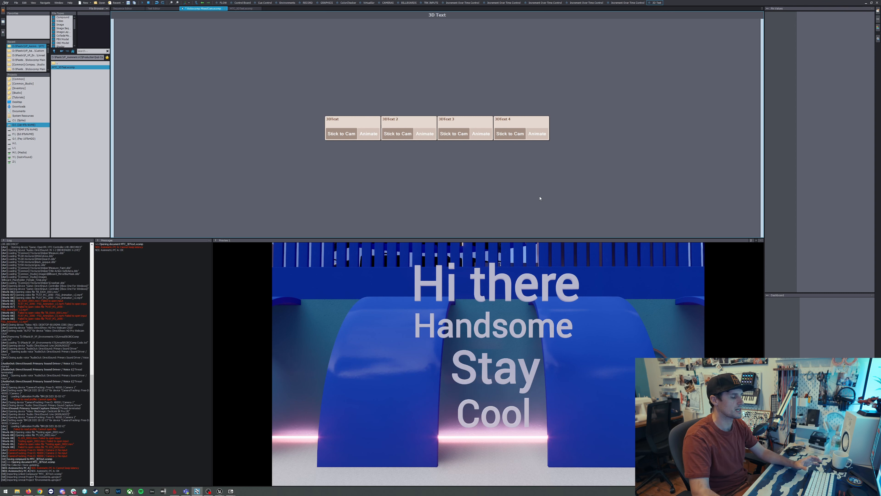
{"action": "left_click", "coordinate": [353, 122]}
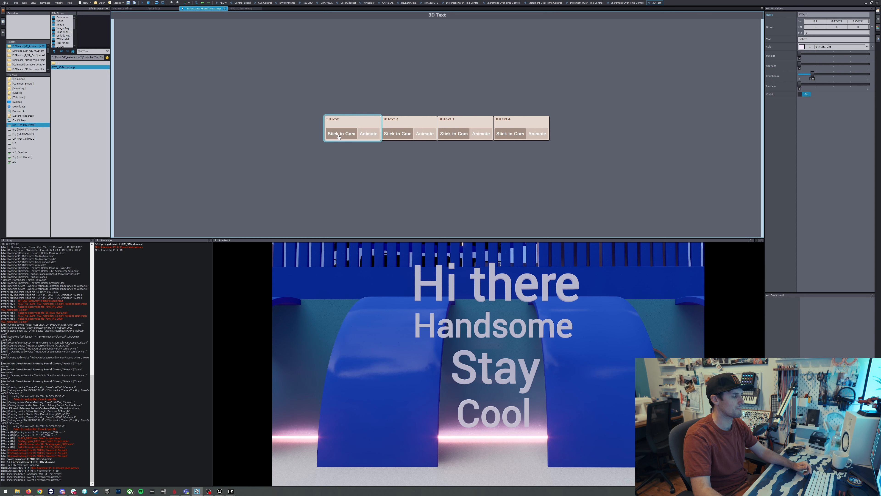
{"action": "left_click", "coordinate": [523, 328]}
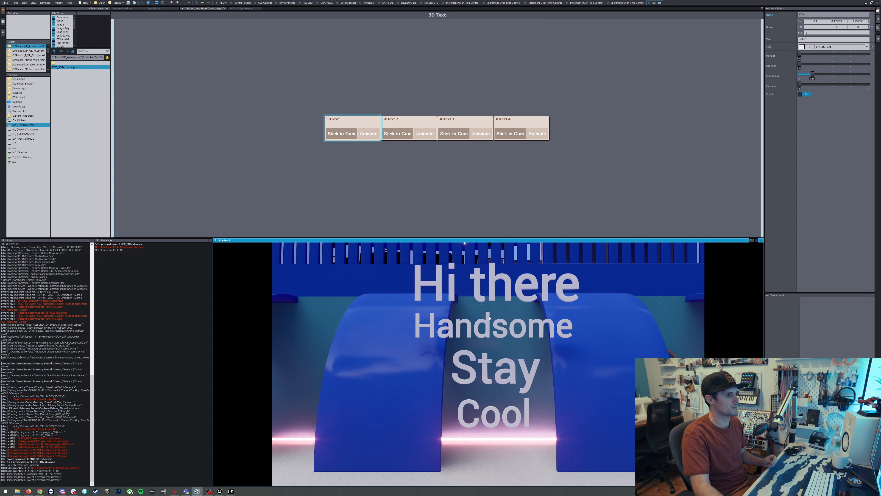
Step: Turn off Stick to Cam for all four 3D texts and move the preview camera around the set
{"action": "left_click", "coordinate": [343, 134]}
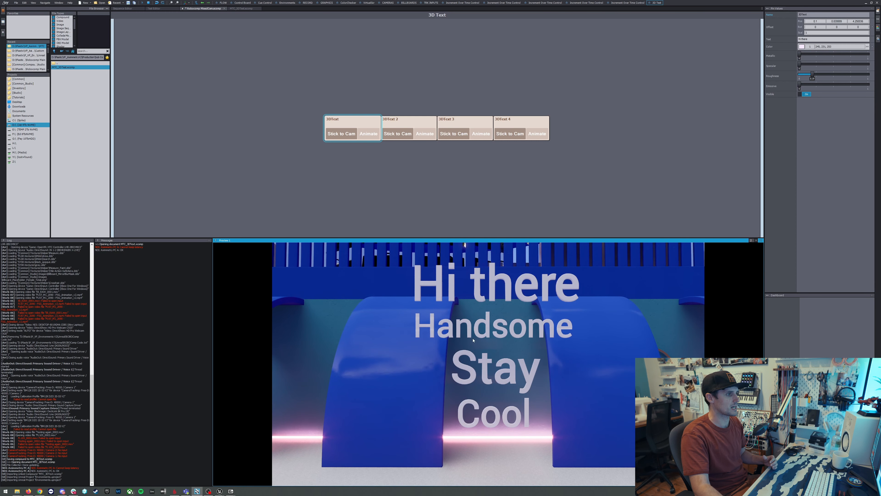
{"action": "left_click", "coordinate": [342, 138]}
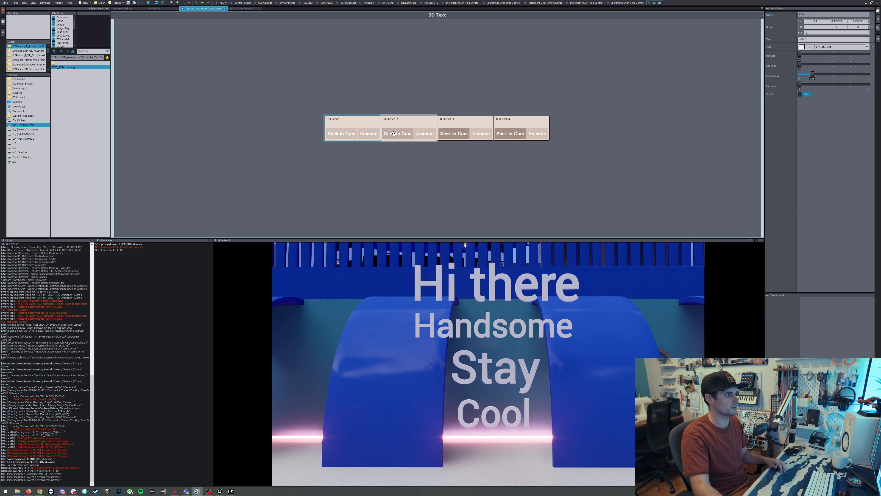
{"action": "left_click", "coordinate": [502, 343]}
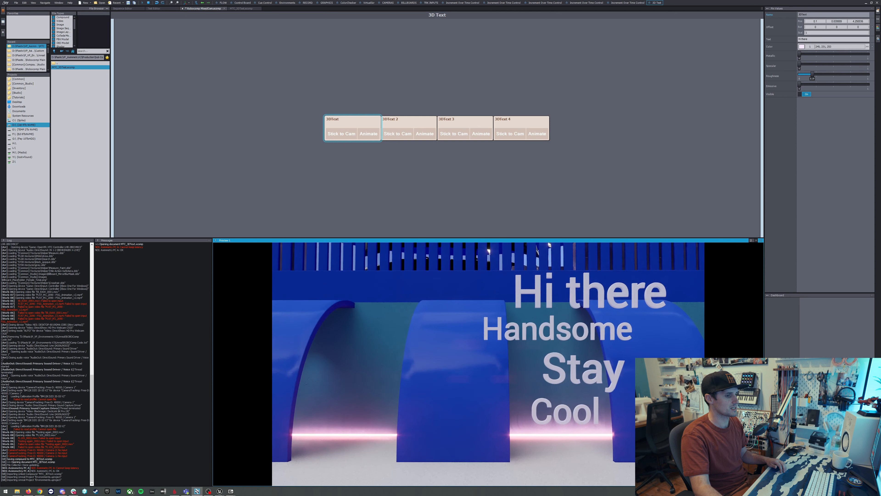
Step: Turn Stick to Cam back on for all four 3D texts and reframe the preview on the arches
{"action": "left_click", "coordinate": [339, 138]}
{"action": "left_click", "coordinate": [398, 133]}
{"action": "left_click", "coordinate": [454, 133]}
{"action": "left_click", "coordinate": [510, 134]}
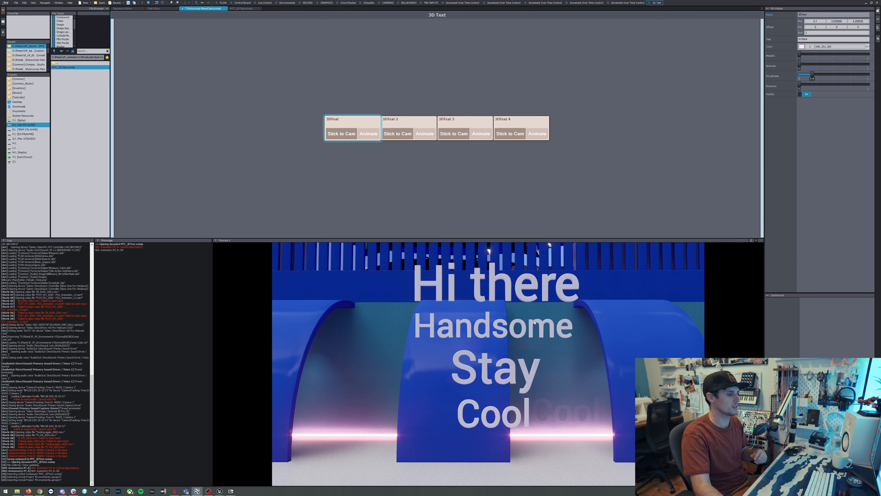
{"action": "middle_click_drag", "start_coordinate": [438, 382], "coordinate": [363, 382]}
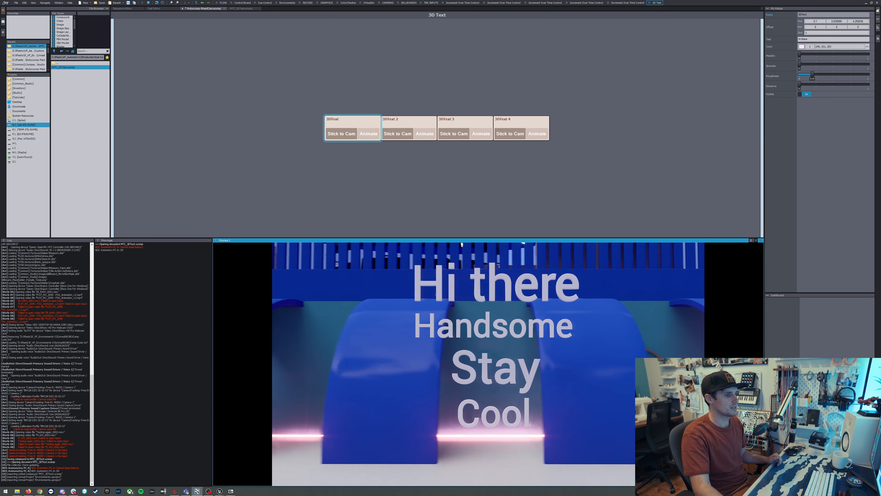
Step: Push the first text slightly farther away with its Offset position and turn off its Stick to Cam
{"action": "left_click", "coordinate": [459, 165]}
{"action": "mouse_move", "coordinate": [856, 22]}
{"action": "left_mouse_down"}
{"action": "mouse_move", "coordinate": [856, 32]}
{"action": "mouse_move", "coordinate": [856, 18]}
{"action": "left_mouse_up"}
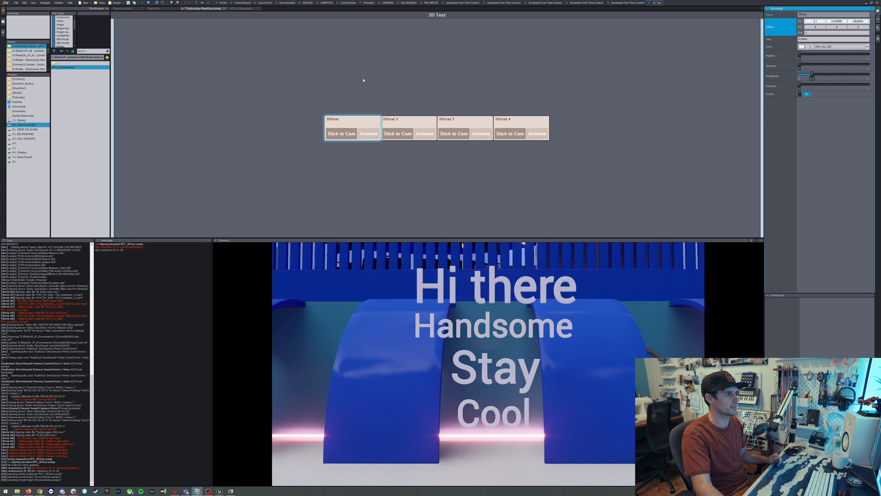
{"action": "left_click", "coordinate": [348, 132]}
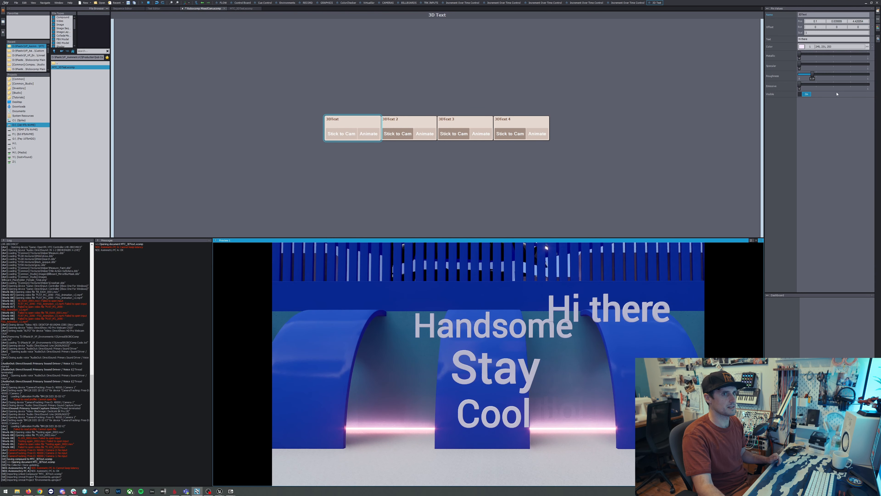
Step: Adjust the first text's Offset position and rotation, and undo the rotation change
{"action": "left_click_drag", "start_coordinate": [854, 21], "coordinate": [832, 27]}
{"action": "key", "text": "ctrl+z"}
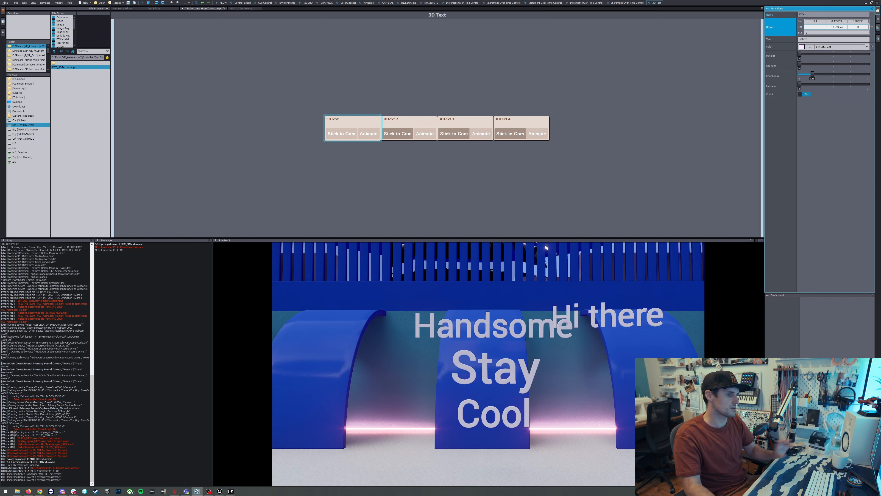
{"action": "key", "text": "ctrl+z"}
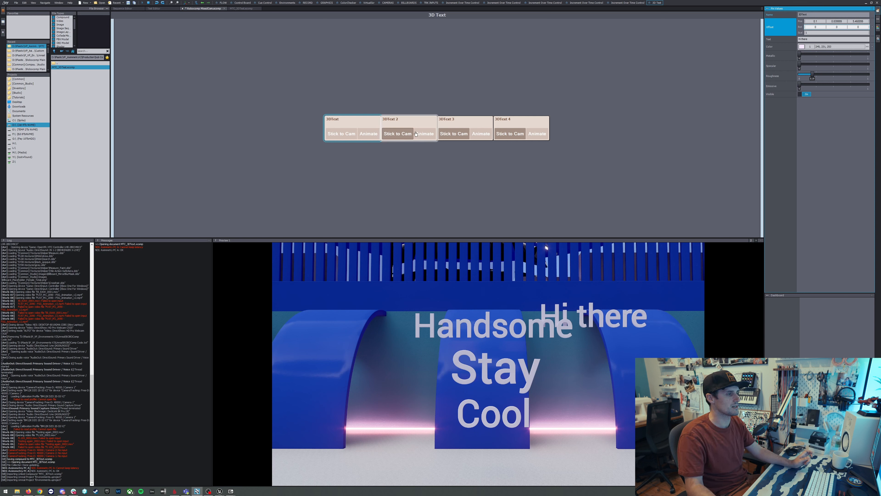
Step: Turn Stick to Cam back on for the first text and raise its Offset position above the Handsome text
{"action": "left_click", "coordinate": [340, 134]}
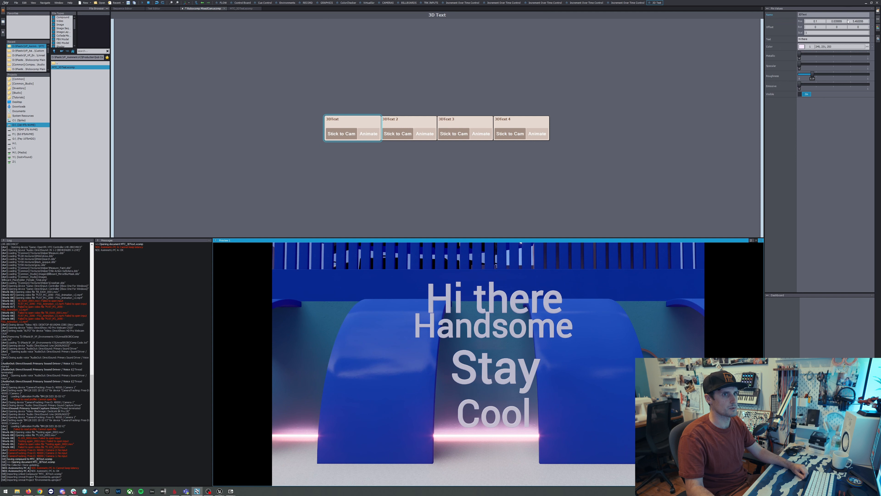
{"action": "left_click_drag", "start_coordinate": [858, 23], "coordinate": [840, 22]}
Step: Shift the Handsome text sideways to the left of the other lines with its Offset position
{"action": "left_click", "coordinate": [413, 120]}
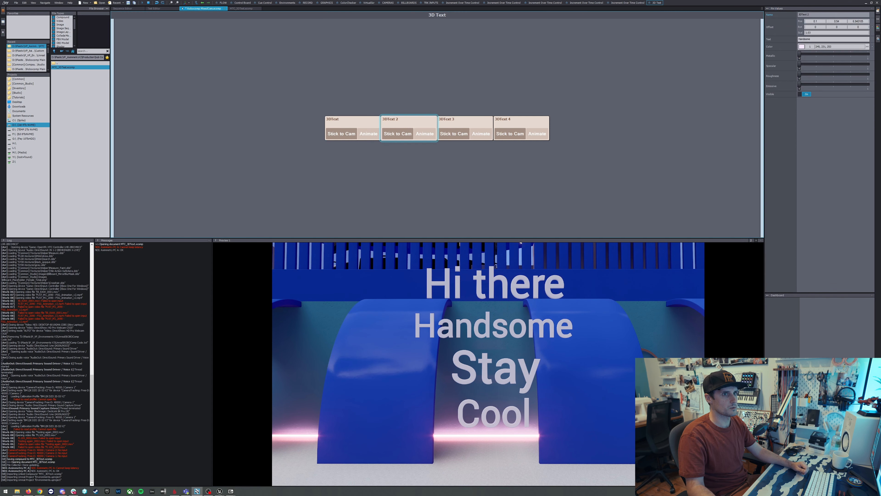
{"action": "left_click_drag", "start_coordinate": [818, 23], "coordinate": [812, 21]}
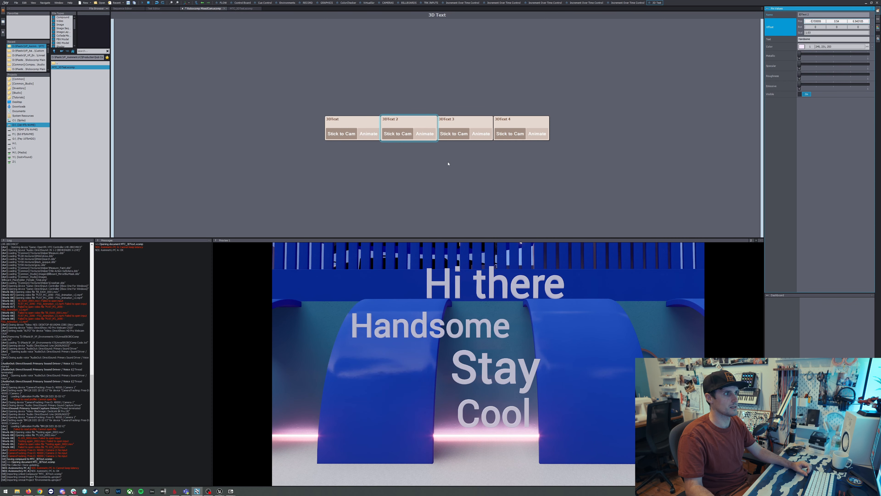
{"action": "left_click", "coordinate": [463, 122]}
{"action": "left_click", "coordinate": [414, 122]}
Step: Change the first 3D text's wording to "Hello"
{"action": "left_click", "coordinate": [369, 121]}
{"action": "left_click", "coordinate": [781, 40]}
{"action": "type", "text": "Hello"}
{"action": "key", "text": "Return"}
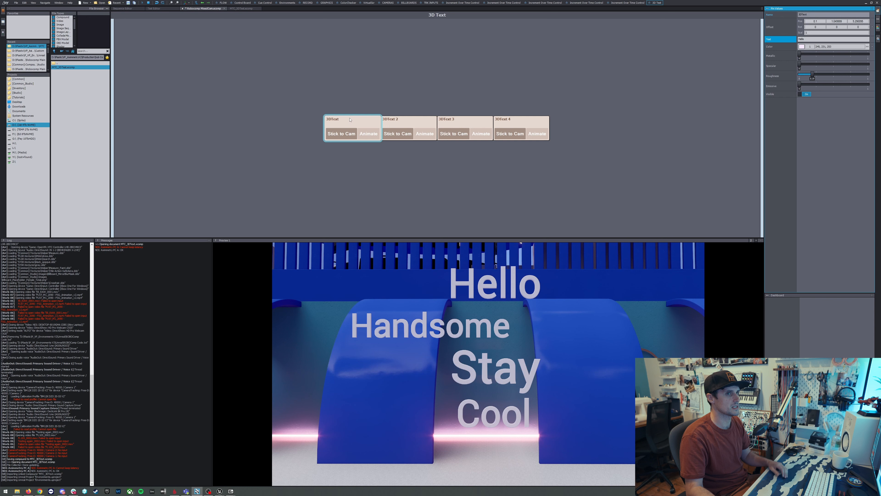
Step: Change the Hello text's color to pink
{"action": "left_click", "coordinate": [802, 47]}
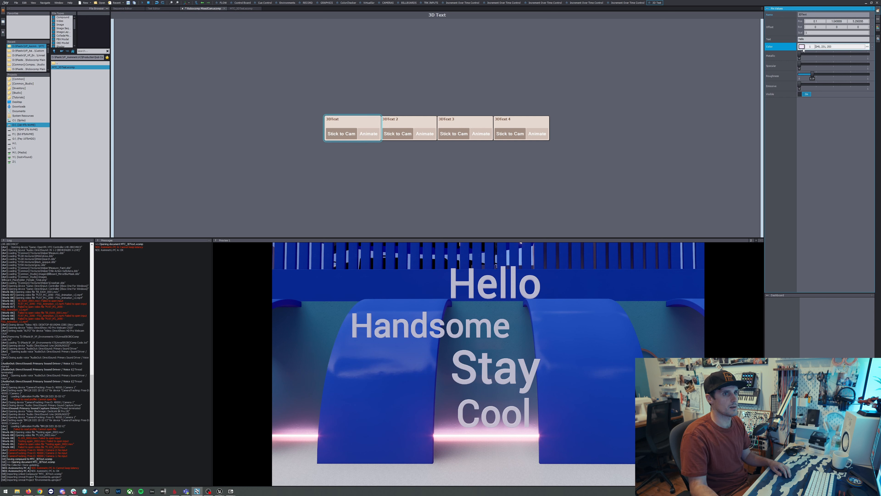
{"action": "mouse_move", "coordinate": [816, 75]}
{"action": "left_mouse_down"}
{"action": "mouse_move", "coordinate": [821, 59]}
{"action": "mouse_move", "coordinate": [809, 66]}
{"action": "left_mouse_up"}
{"action": "left_click", "coordinate": [849, 139]}
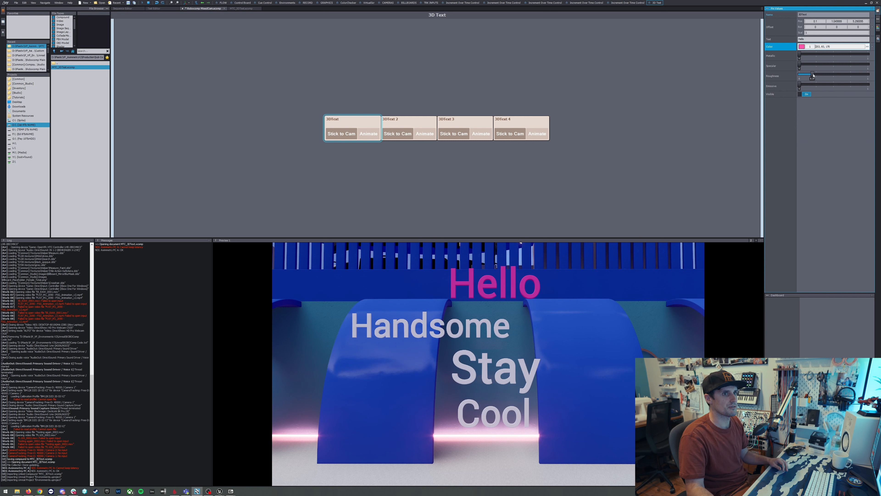
Step: Set the Hello text's Roughness to 0, try a higher Specular value and reset it, and set Metallic to about 0.8
{"action": "left_click_drag", "start_coordinate": [813, 75], "coordinate": [801, 74]}
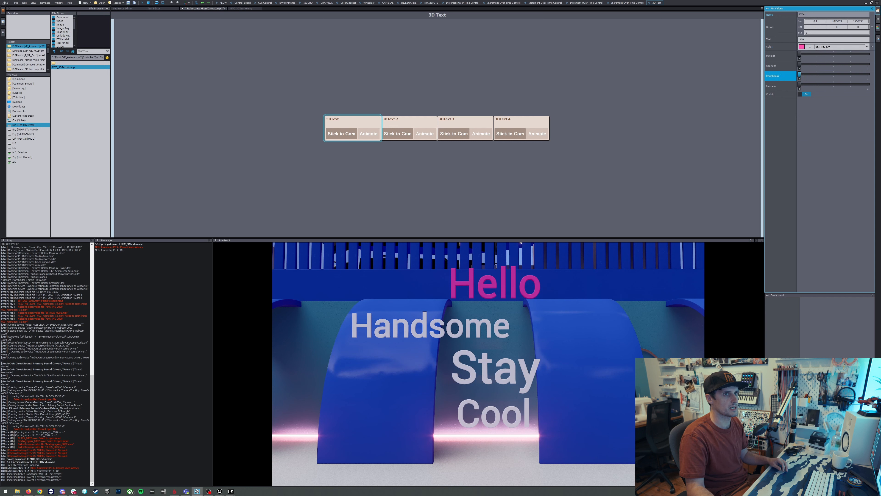
{"action": "left_click_drag", "start_coordinate": [800, 54], "coordinate": [853, 54]}
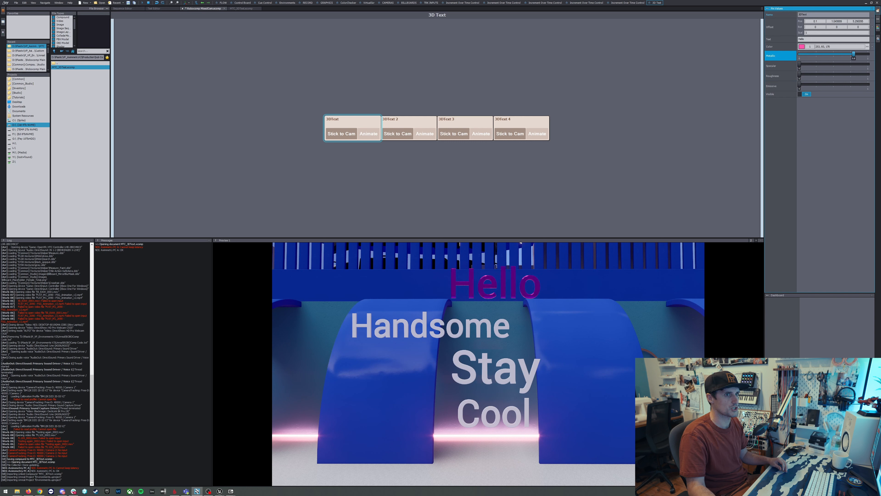
{"action": "left_click_drag", "start_coordinate": [800, 66], "coordinate": [843, 66]}
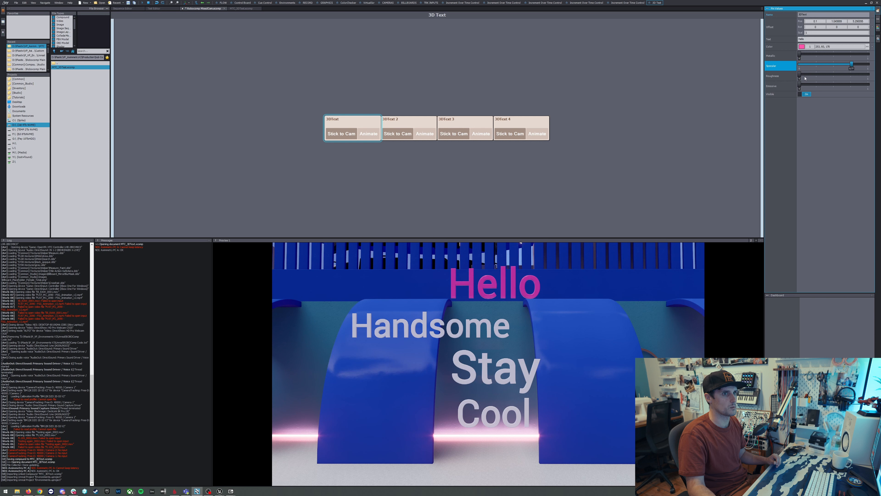
{"action": "left_click_drag", "start_coordinate": [806, 78], "coordinate": [801, 78]}
{"action": "mouse_move", "coordinate": [856, 67]}
{"action": "left_mouse_down"}
{"action": "mouse_move", "coordinate": [806, 66]}
{"action": "mouse_move", "coordinate": [818, 56]}
{"action": "mouse_move", "coordinate": [854, 55]}
{"action": "mouse_move", "coordinate": [798, 74]}
{"action": "mouse_move", "coordinate": [867, 54]}
{"action": "mouse_move", "coordinate": [857, 55]}
{"action": "left_mouse_up"}
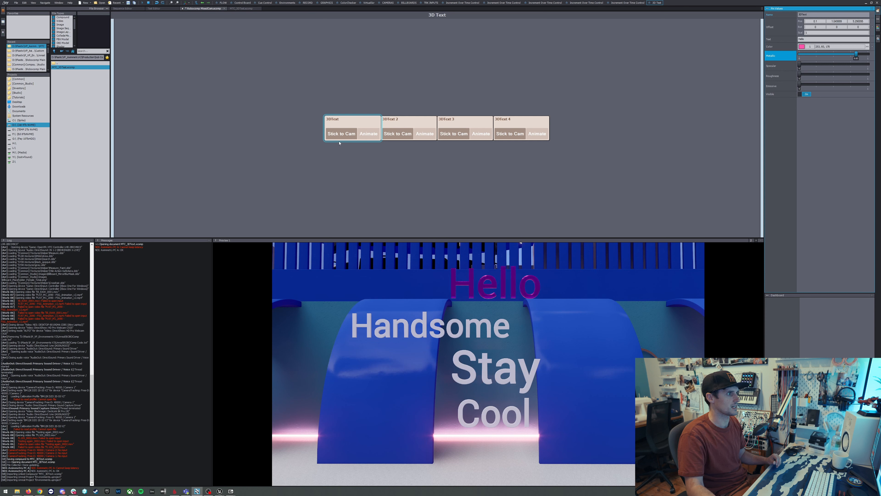
Step: Turn off Stick to Cam for the Hello text and orbit the preview to an angled close-up of it
{"action": "left_click", "coordinate": [342, 135]}
{"action": "middle_click_drag", "start_coordinate": [464, 457], "coordinate": [639, 481]}
{"action": "scroll", "coordinate": [502, 452], "scroll_direction": "up", "scroll_amount": 3}
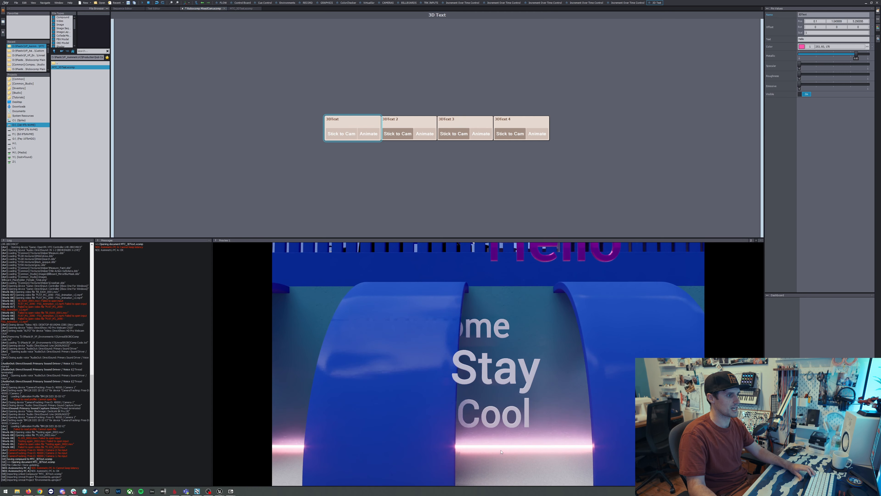
{"action": "scroll", "coordinate": [502, 482], "scroll_direction": "up", "scroll_amount": 3}
{"action": "left_click_drag", "start_coordinate": [639, 481], "coordinate": [729, 472]}
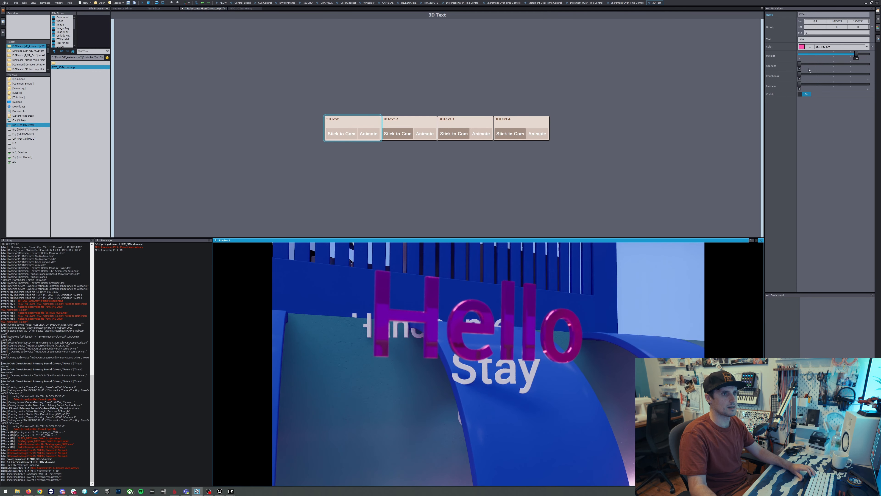
Step: Try a Roughness of about 0.3 on the Hello text, view it from another angle and return Roughness to 0
{"action": "left_click_drag", "start_coordinate": [800, 74], "coordinate": [821, 74]}
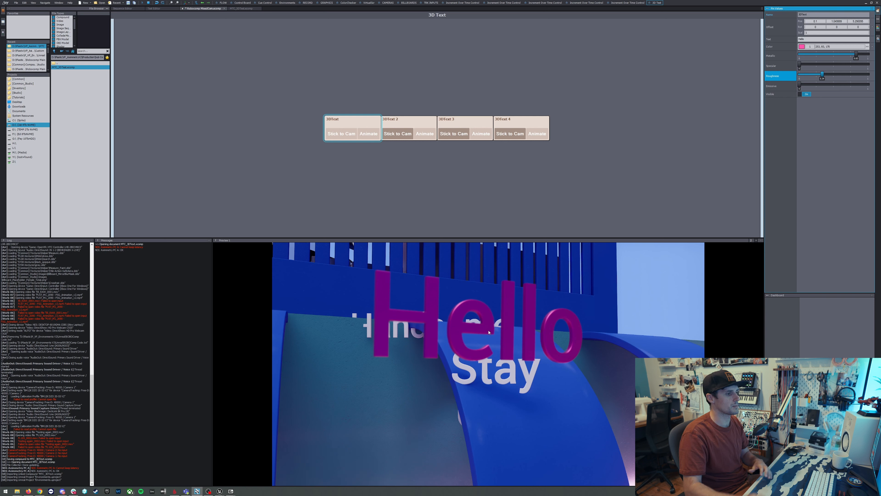
{"action": "left_click", "coordinate": [476, 335]}
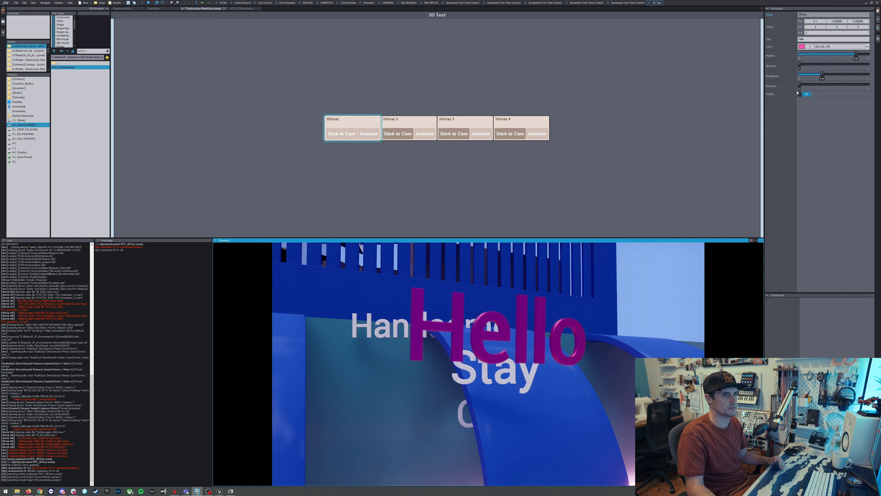
{"action": "left_click_drag", "start_coordinate": [821, 74], "coordinate": [800, 74]}
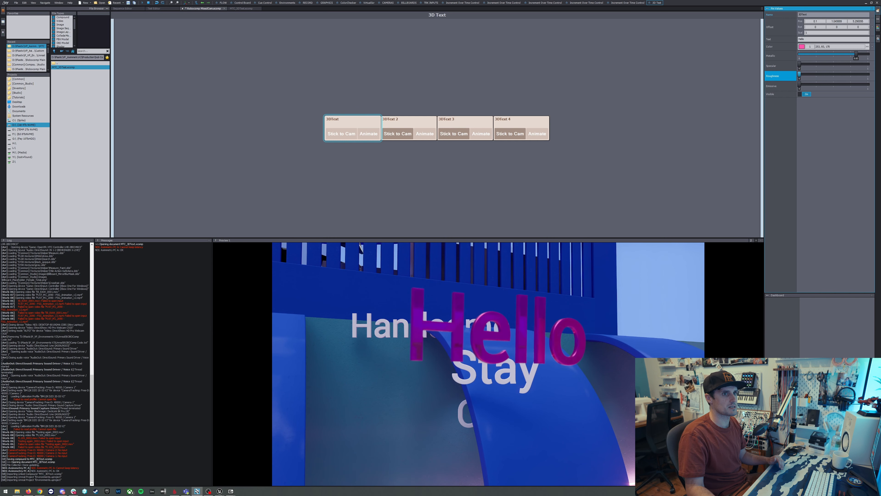
Step: Lower the Hello text's Metallic and slightly raise its Roughness, try an Emissive glow and return Emissive to 0
{"action": "left_click_drag", "start_coordinate": [857, 55], "coordinate": [811, 55]}
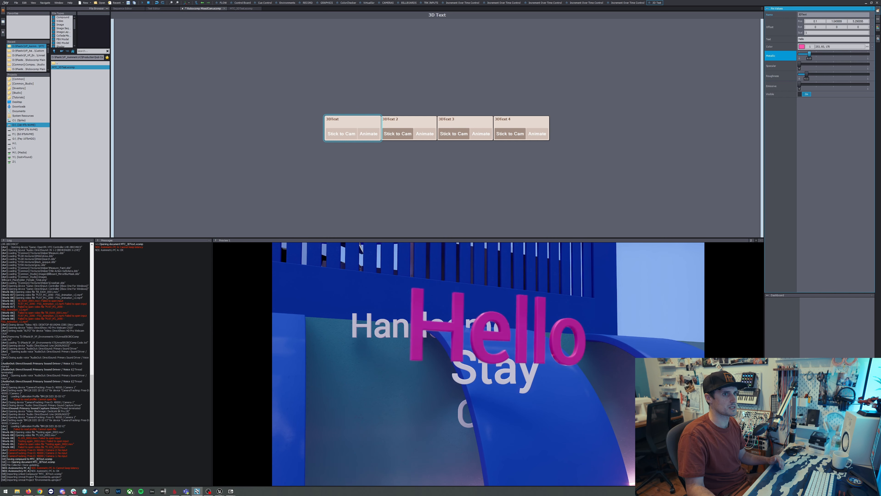
{"action": "left_click_drag", "start_coordinate": [800, 86], "coordinate": [821, 85]}
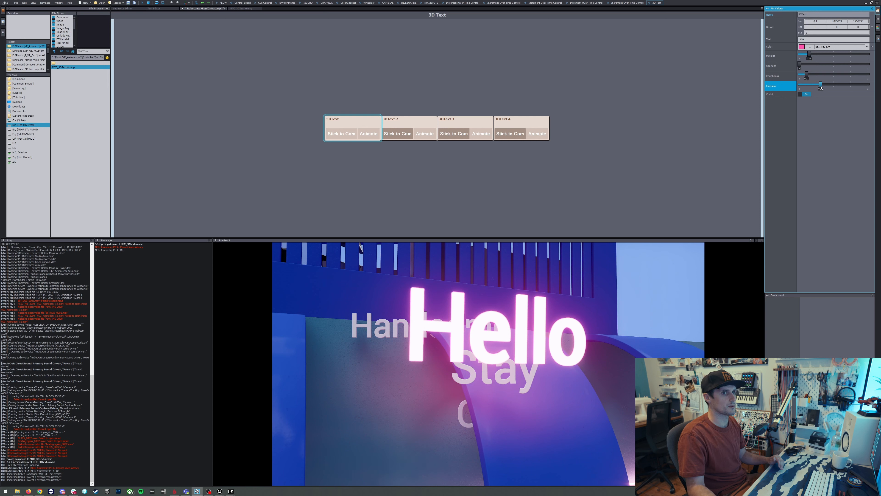
{"action": "left_click_drag", "start_coordinate": [821, 86], "coordinate": [800, 86]}
Step: Turn on Stick to Cam for the Hello text and move the preview camera to check that it stays attached
{"action": "left_click", "coordinate": [329, 133]}
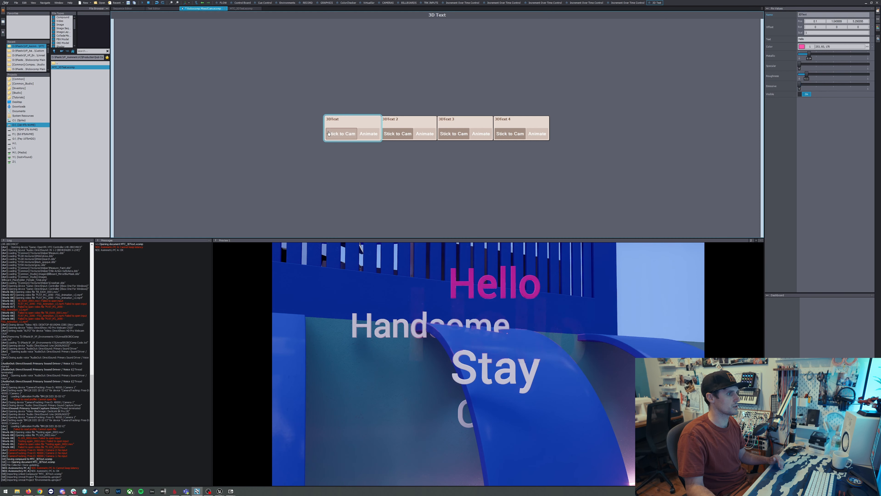
{"action": "middle_click_drag", "start_coordinate": [416, 333], "coordinate": [387, 336]}
{"action": "middle_click_drag", "start_coordinate": [478, 318], "coordinate": [479, 274]}
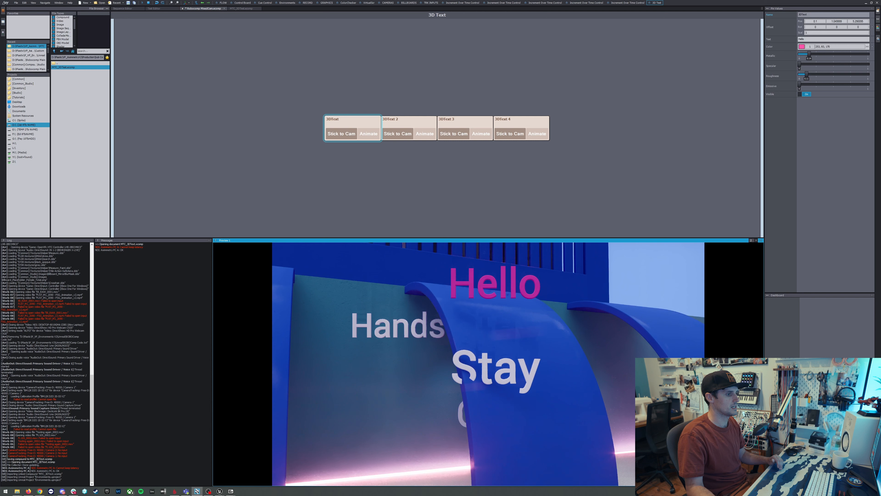
Step: Move the Stay text up and closer to the camera so it clears the blue arch
{"action": "left_click", "coordinate": [473, 121]}
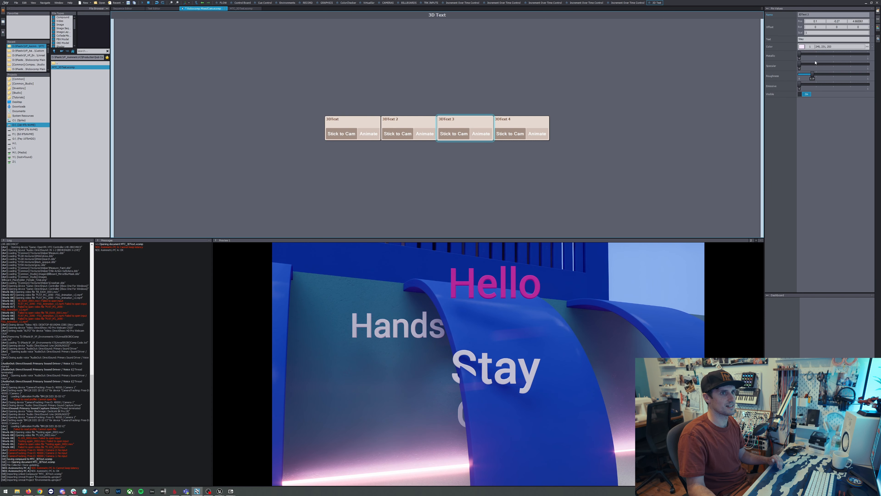
{"action": "left_click_drag", "start_coordinate": [836, 21], "coordinate": [859, 39]}
Step: Try a strong Emissive glow on the Handsome text and return Emissive to 0
{"action": "left_click", "coordinate": [420, 123]}
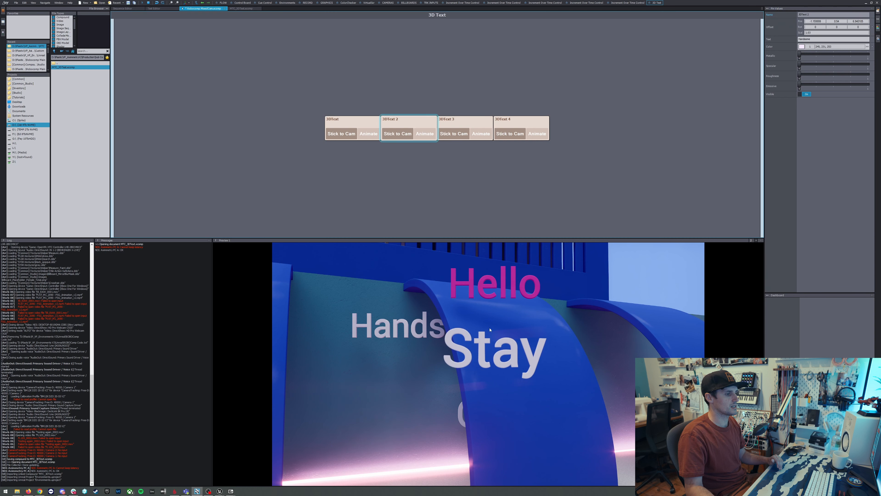
{"action": "left_click_drag", "start_coordinate": [801, 86], "coordinate": [818, 85]}
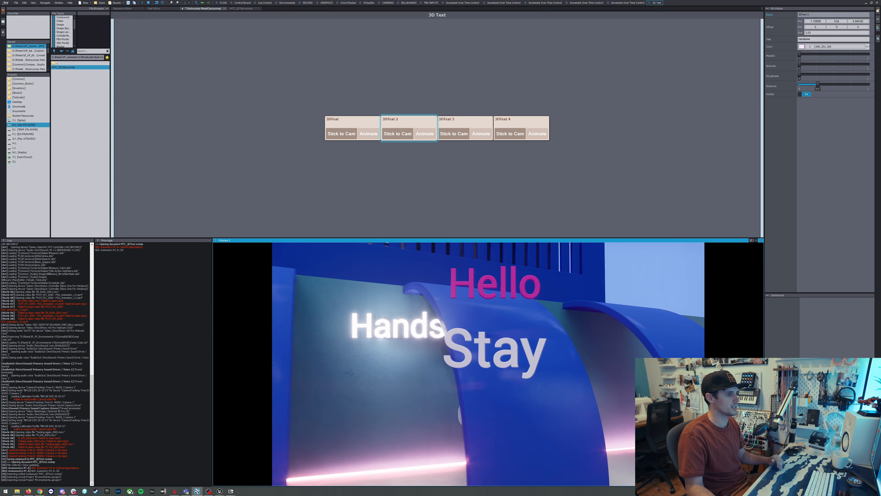
{"action": "left_click_drag", "start_coordinate": [817, 86], "coordinate": [800, 86]}
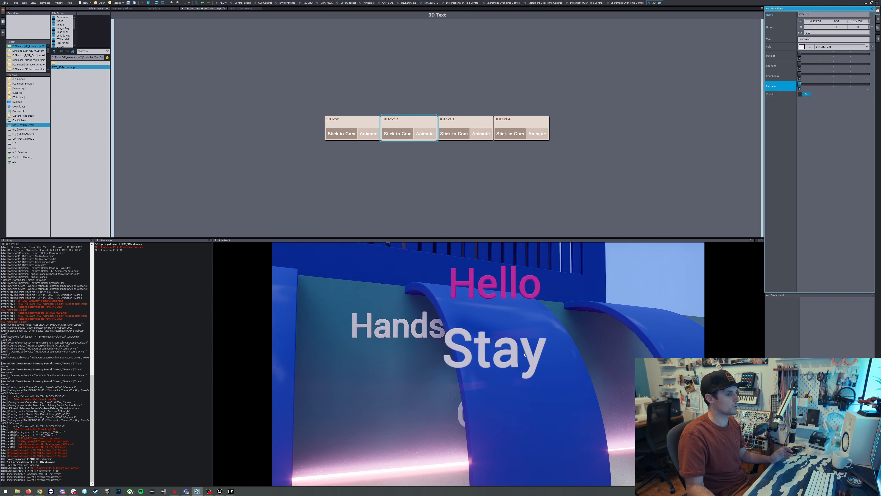
Step: Play the animation of each of the four 3D texts: Hello, Handsome, Stay and Cool
{"action": "scroll", "coordinate": [527, 355], "scroll_direction": "down", "scroll_amount": 5}
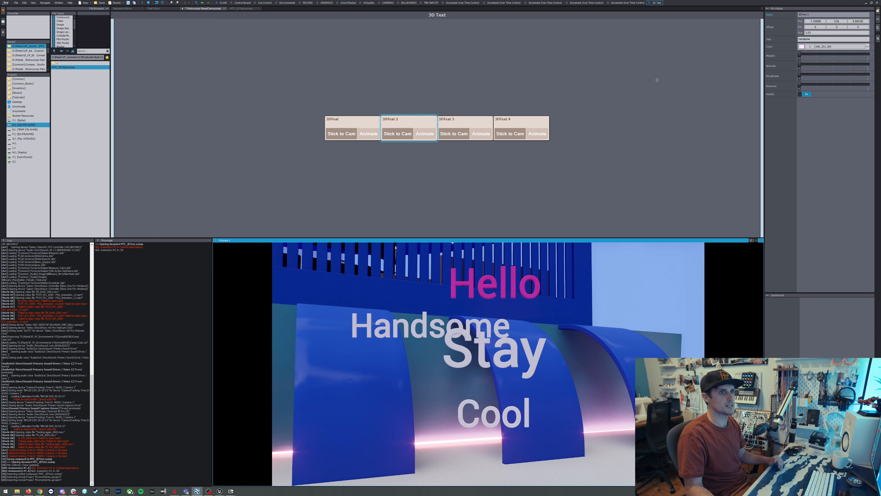
{"action": "left_click", "coordinate": [356, 175]}
{"action": "left_click", "coordinate": [366, 136]}
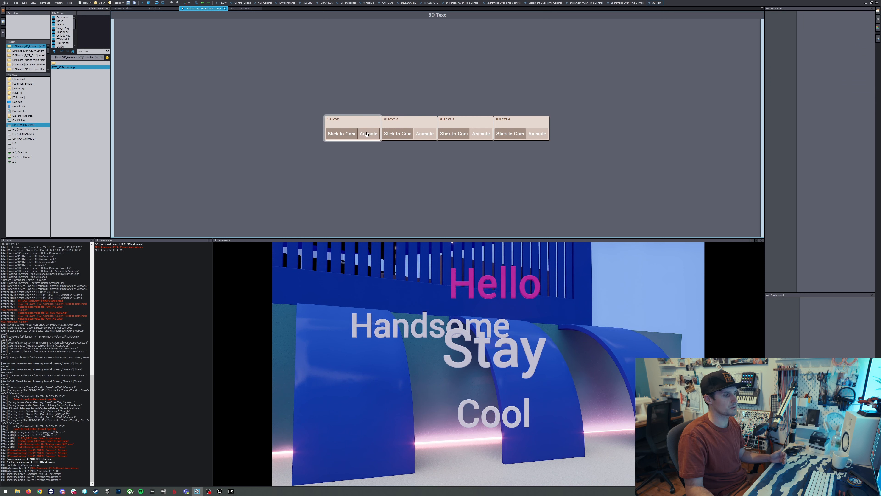
{"action": "left_click", "coordinate": [367, 134]}
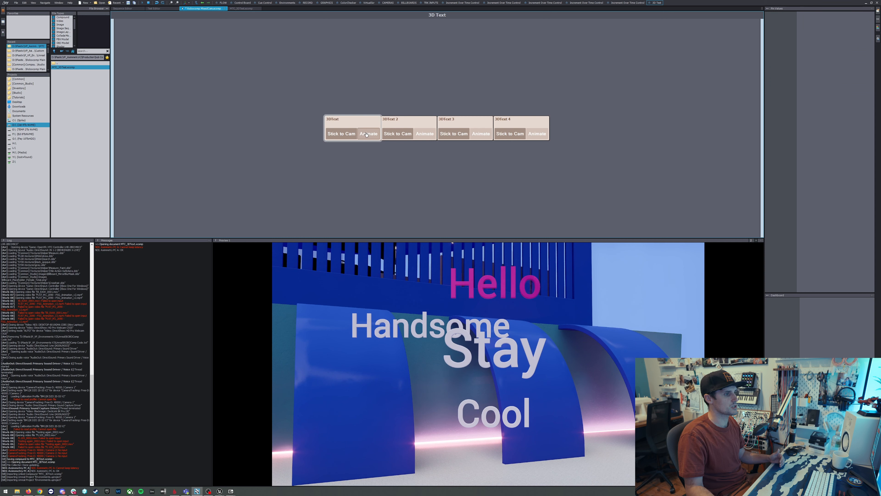
{"action": "left_click", "coordinate": [424, 135]}
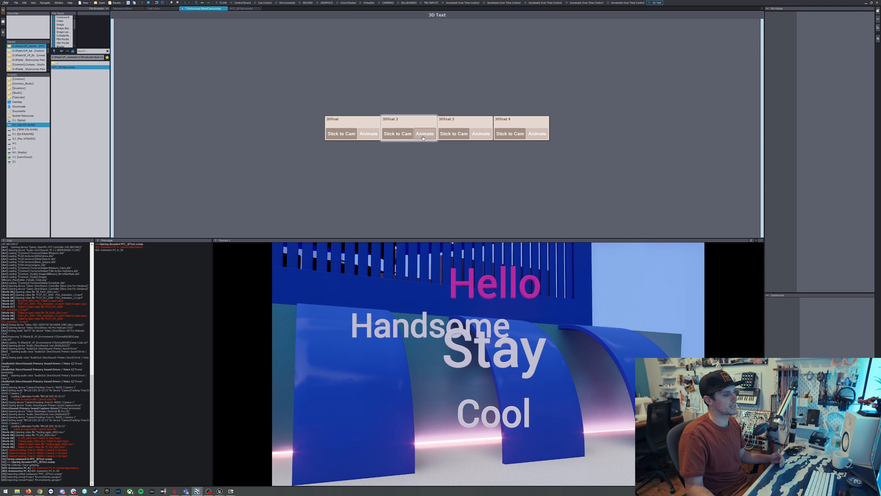
{"action": "left_click", "coordinate": [423, 137]}
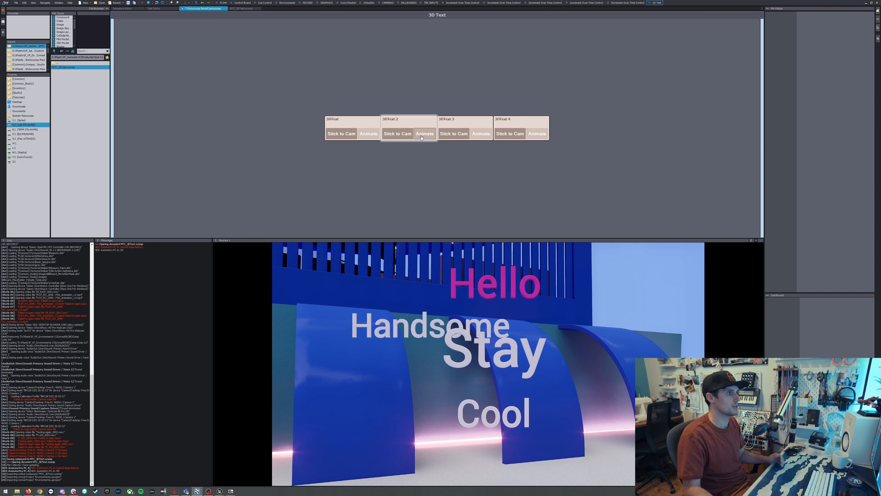
{"action": "left_click", "coordinate": [481, 133]}
{"action": "left_click", "coordinate": [482, 134]}
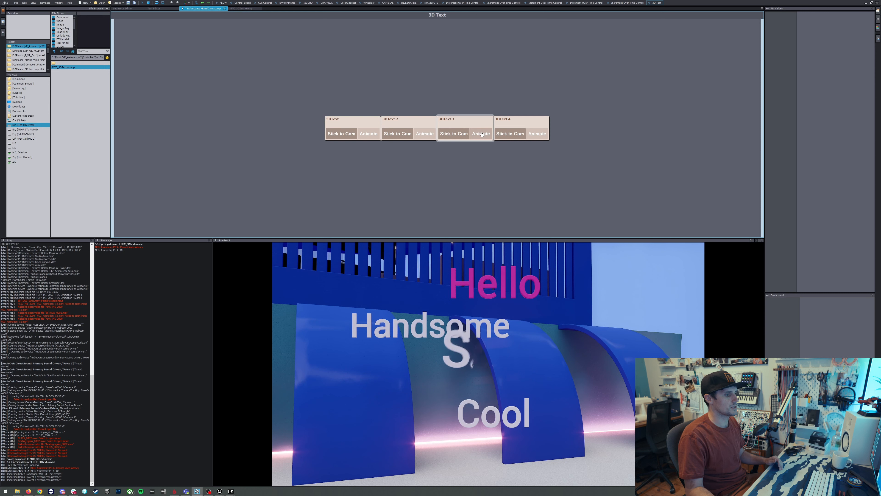
{"action": "left_click", "coordinate": [540, 137]}
Step: Toggle the Hello text's visibility off and on, and replay its animation
{"action": "left_click", "coordinate": [355, 122]}
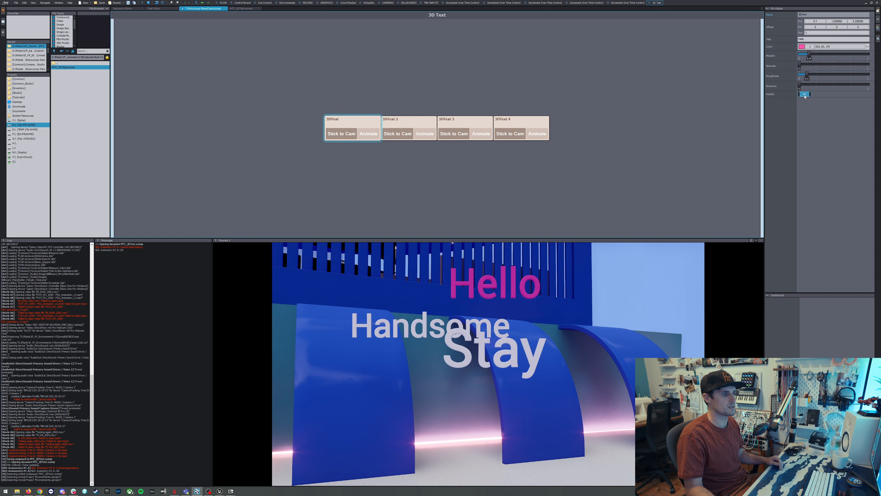
{"action": "left_click", "coordinate": [805, 94]}
{"action": "left_click", "coordinate": [805, 95]}
{"action": "left_click", "coordinate": [805, 94]}
{"action": "left_click", "coordinate": [805, 94]}
{"action": "left_click", "coordinate": [363, 140]}
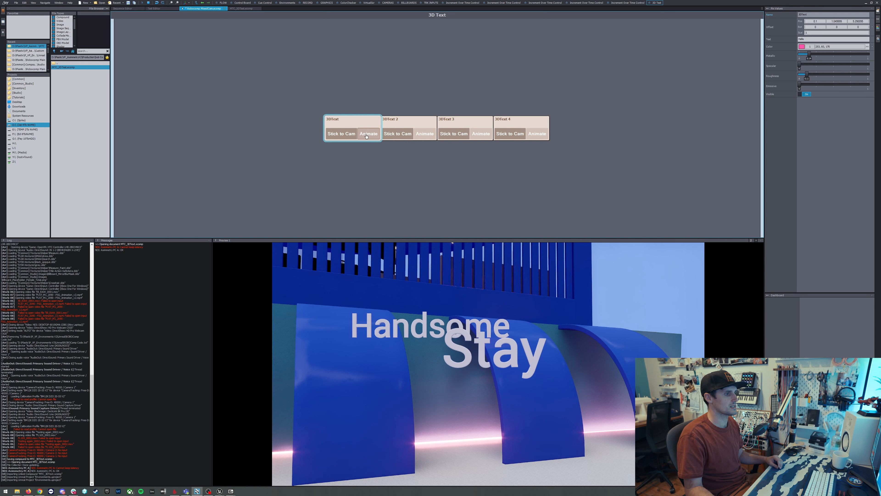
{"action": "left_click", "coordinate": [366, 134]}
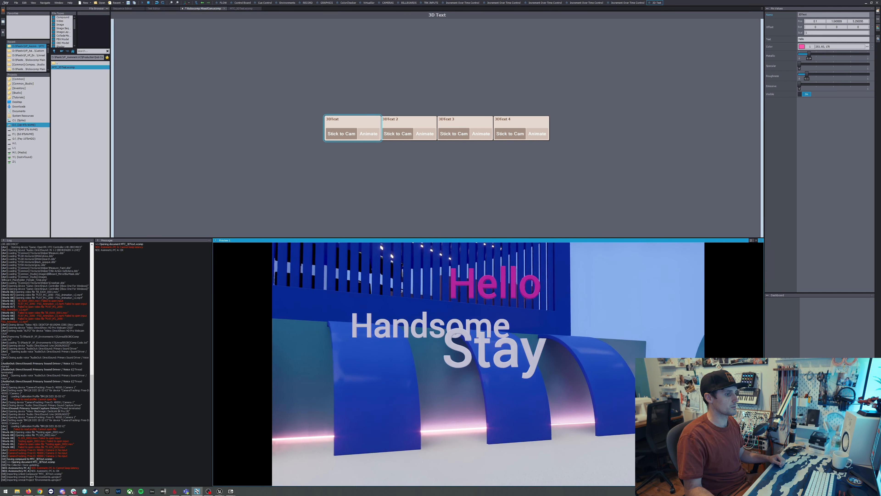
Step: Try to bring the Cool text back into view through its Visible, Stick to Cam and Offset settings
{"action": "left_click", "coordinate": [529, 121]}
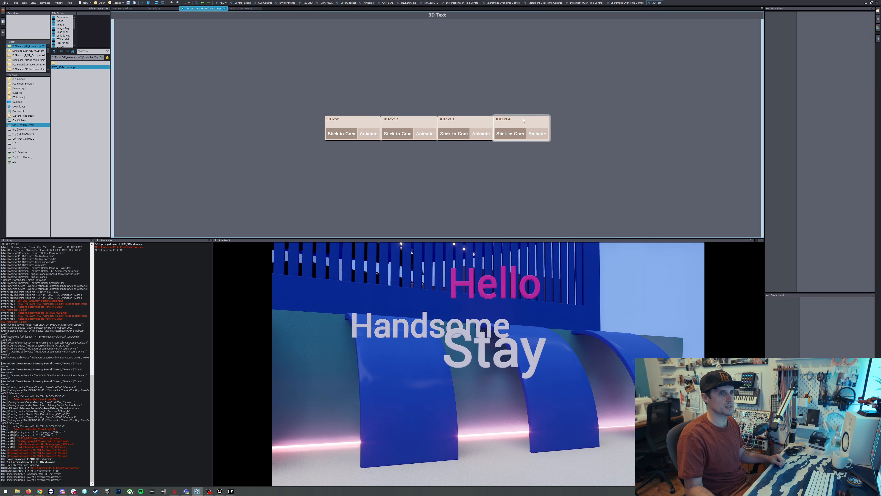
{"action": "left_click", "coordinate": [804, 96]}
{"action": "left_click", "coordinate": [509, 135]}
{"action": "left_click_drag", "start_coordinate": [524, 306], "coordinate": [548, 309]}
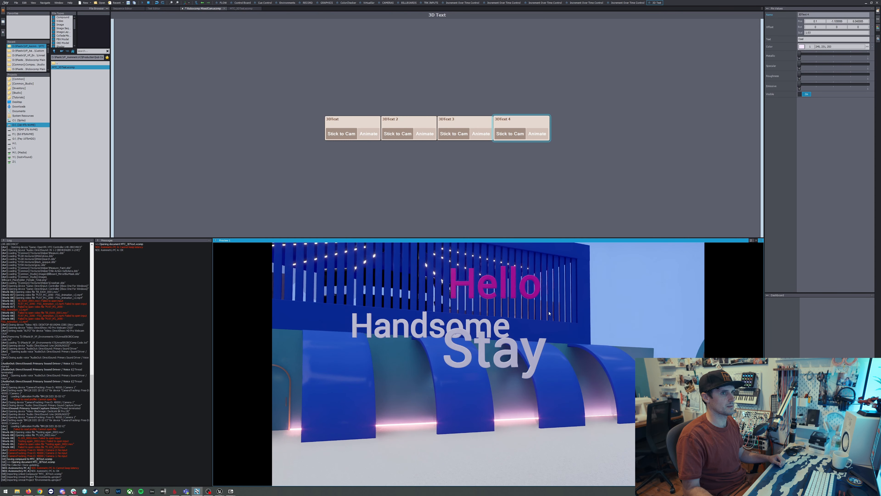
{"action": "left_click", "coordinate": [864, 33]}
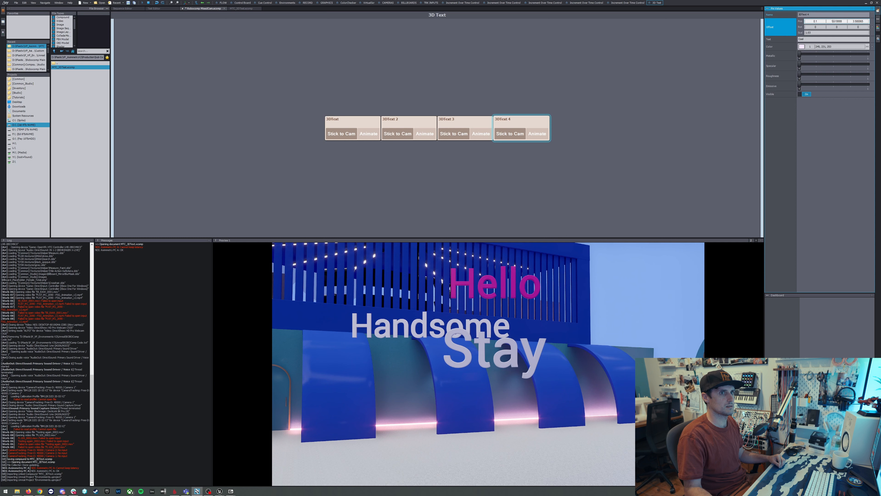
Step: Copy the Stay text's Offset to the Cool text and replay the Cool text's animation
{"action": "left_click", "coordinate": [480, 134]}
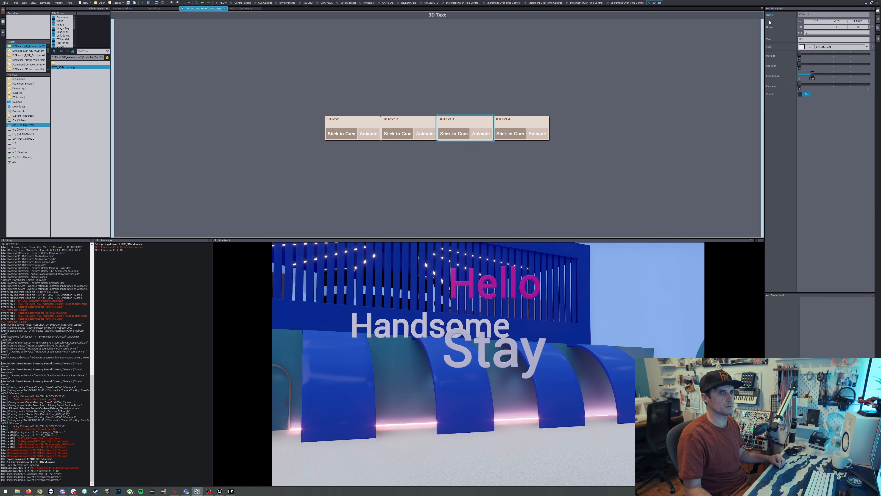
{"action": "right_click", "coordinate": [781, 27]}
{"action": "left_click", "coordinate": [792, 39]}
{"action": "left_click", "coordinate": [534, 123]}
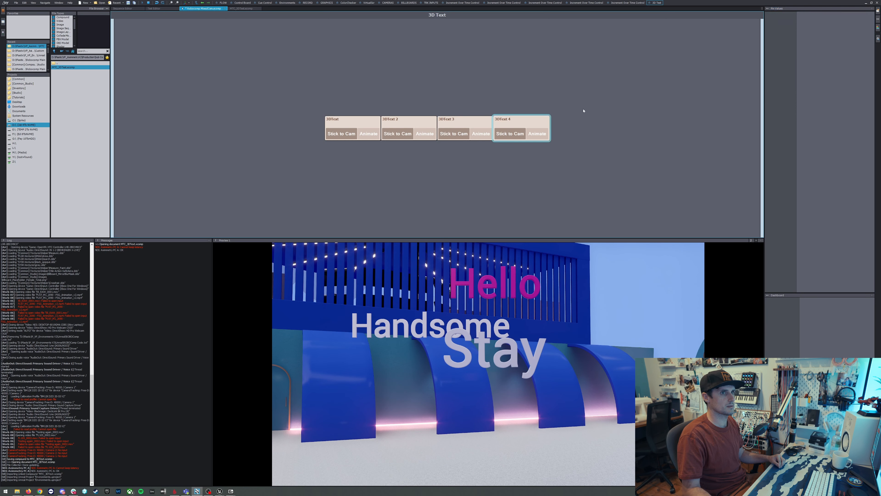
{"action": "right_click", "coordinate": [778, 28]}
{"action": "left_click", "coordinate": [794, 48]}
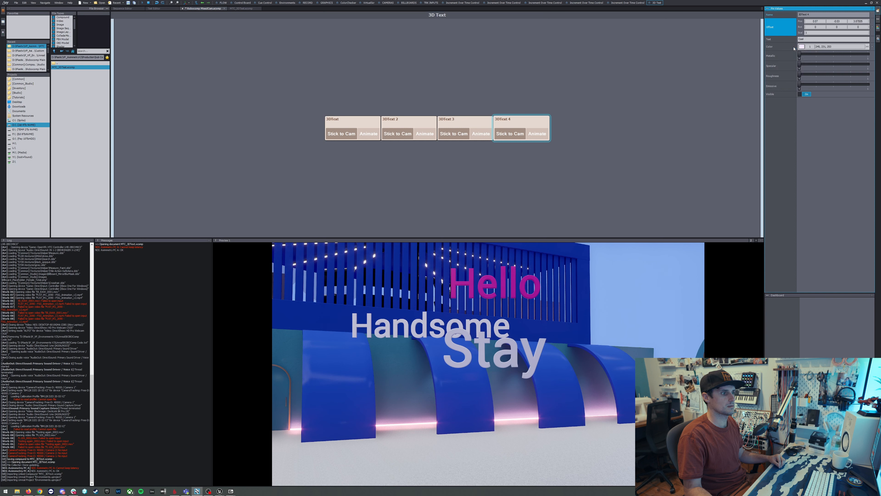
{"action": "left_click", "coordinate": [540, 138]}
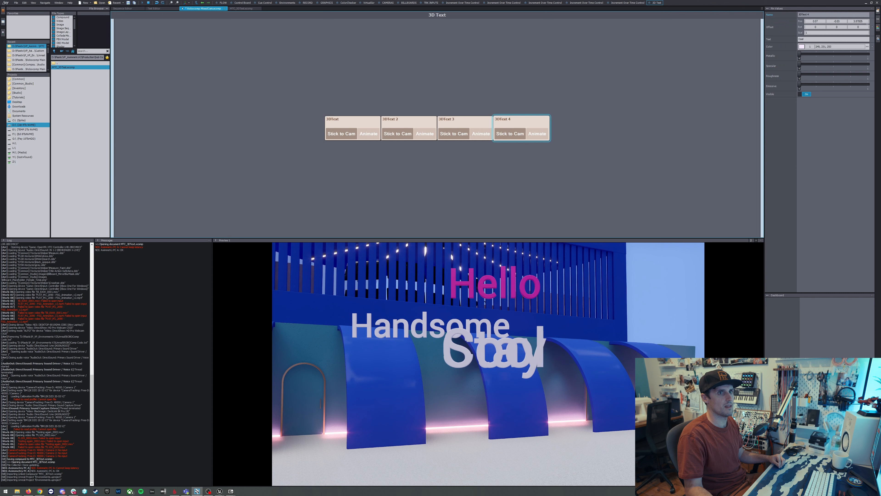
Step: Adjust the Cool text's vertical position where it overlaps the Stay text
{"action": "left_click_drag", "start_coordinate": [836, 21], "coordinate": [833, 59]}
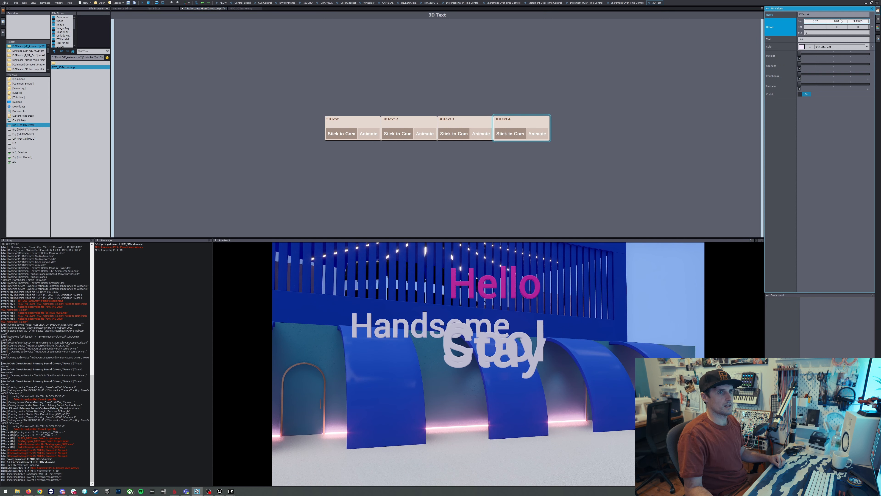
{"action": "left_click_drag", "start_coordinate": [839, 22], "coordinate": [839, 51]}
Step: Switch off Visible for the Cool, Stay and Handsome texts, leaving only Hello
{"action": "left_click", "coordinate": [515, 127]}
{"action": "left_click", "coordinate": [803, 95]}
{"action": "left_click", "coordinate": [467, 125]}
{"action": "left_click", "coordinate": [803, 95]}
{"action": "left_click", "coordinate": [409, 125]}
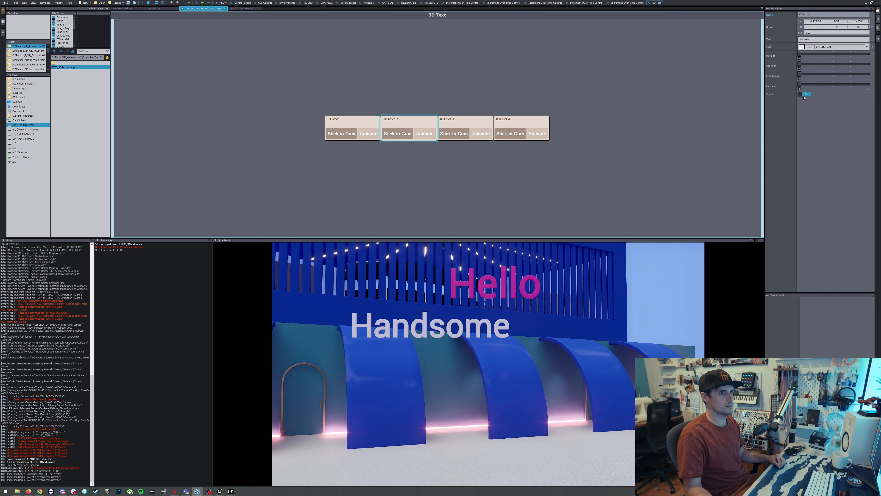
{"action": "left_click", "coordinate": [803, 94]}
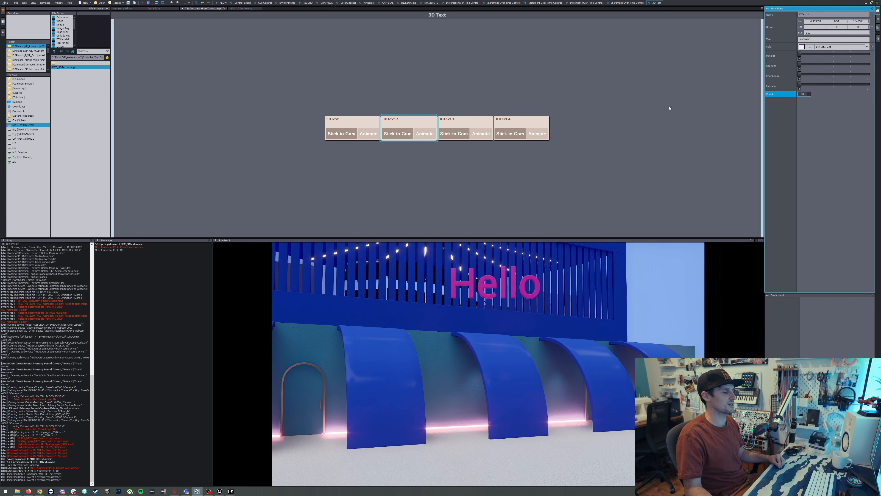
Step: Lower the Hello text by setting its vertical position to 0.77
{"action": "left_click", "coordinate": [349, 125]}
{"action": "left_click_drag", "start_coordinate": [837, 22], "coordinate": [527, 49]}
Step: Switch to the flow editor and open the inside of the MTC_3DText compound
{"action": "right_click", "coordinate": [360, 122]}
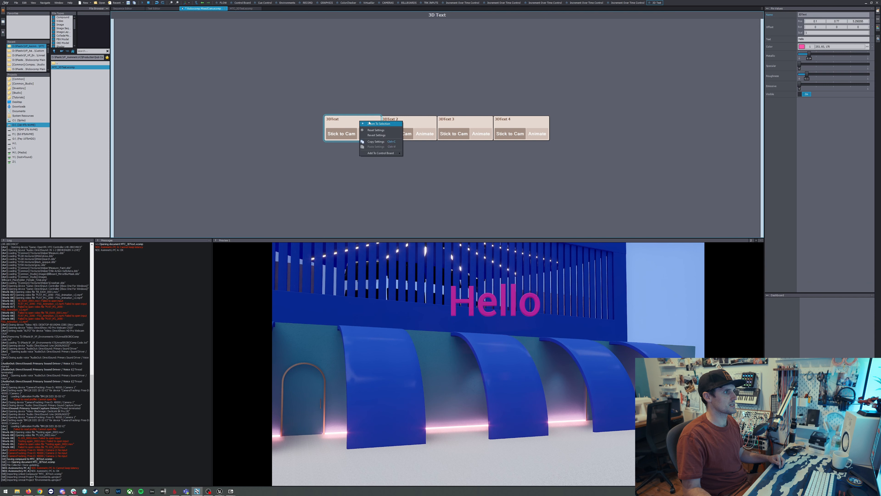
{"action": "left_click", "coordinate": [222, 3]}
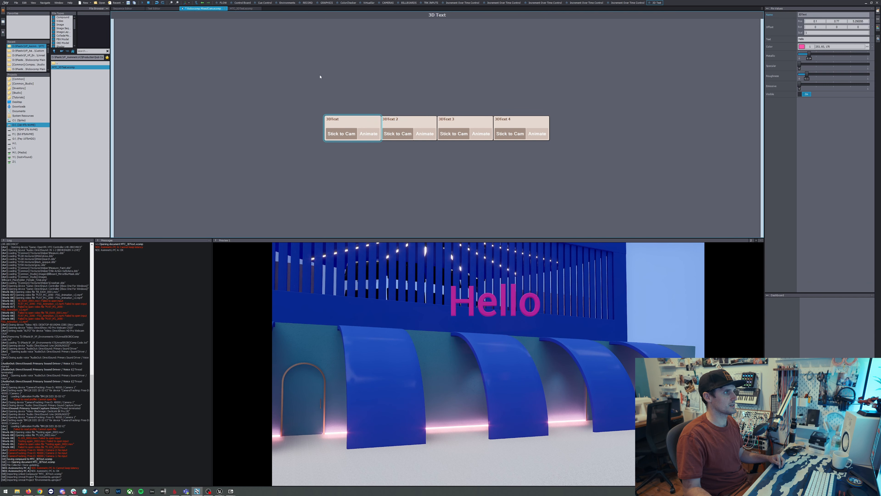
{"action": "left_click", "coordinate": [223, 3]}
{"action": "right_click", "coordinate": [354, 203]}
{"action": "left_click", "coordinate": [375, 209]}
{"action": "double_click", "coordinate": [346, 203]}
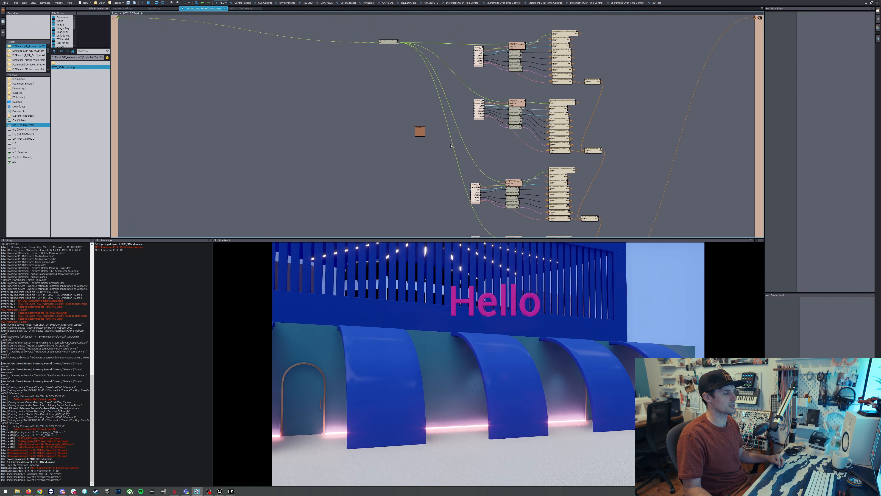
Step: Examine the first 3DText pin collector and its connections inside the MTC_3DText compound
{"action": "middle_click_drag", "start_coordinate": [399, 168], "coordinate": [346, 124]}
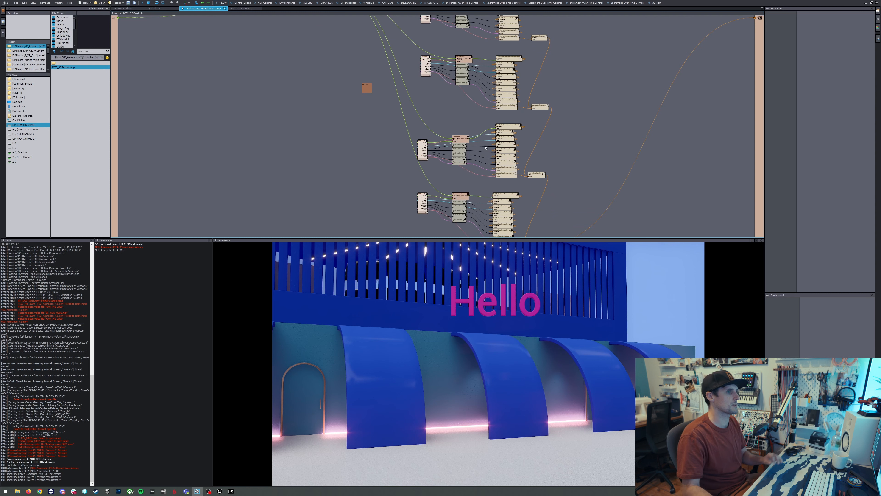
{"action": "middle_click_drag", "start_coordinate": [369, 121], "coordinate": [368, 181]}
{"action": "scroll", "coordinate": [388, 83], "scroll_direction": "up", "scroll_amount": 4}
{"action": "scroll", "coordinate": [427, 84], "scroll_direction": "up", "scroll_amount": 3}
{"action": "middle_click_drag", "start_coordinate": [471, 56], "coordinate": [505, 131]}
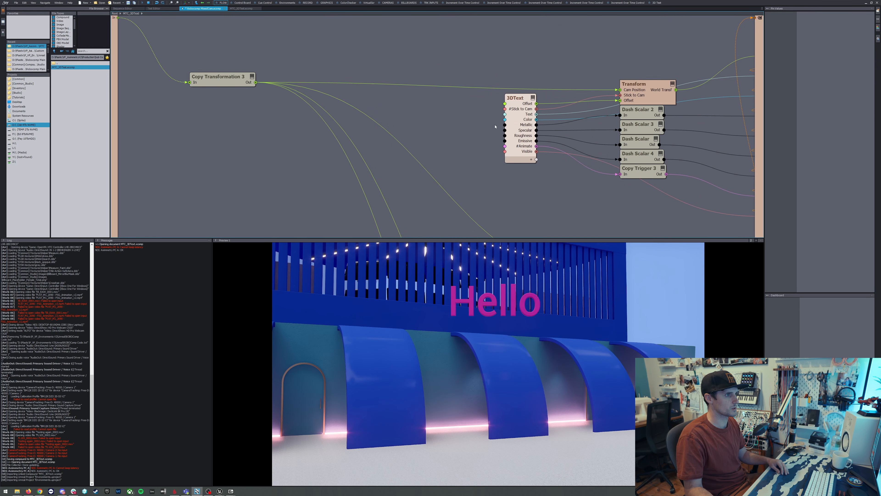
{"action": "left_click", "coordinate": [518, 116]}
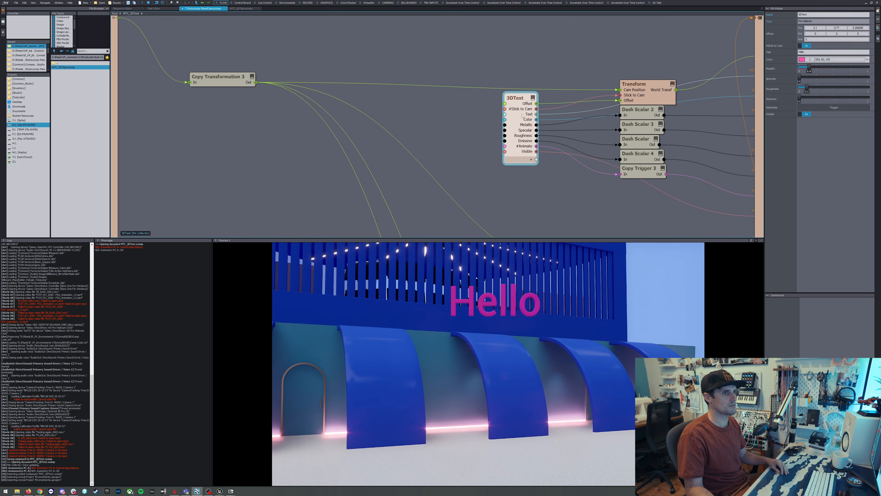
Step: Insert a Text Block module beside the 3DText pin collector and connect its output to the collector's Text input
{"action": "right_click", "coordinate": [428, 124]}
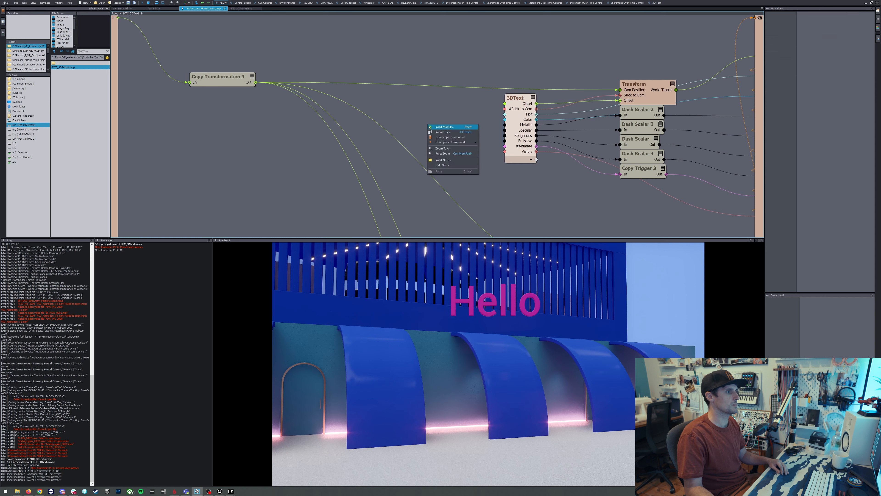
{"action": "left_click", "coordinate": [448, 132]}
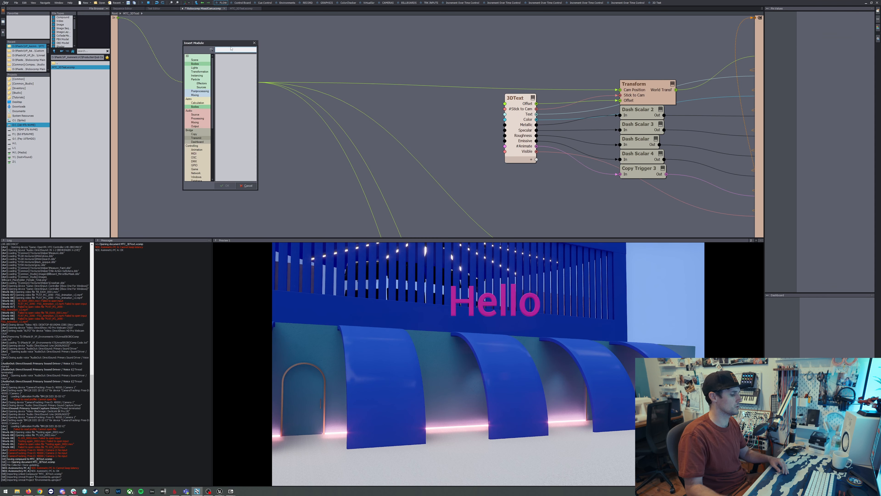
{"action": "type", "text": "text block"}
{"action": "key", "text": "Return"}
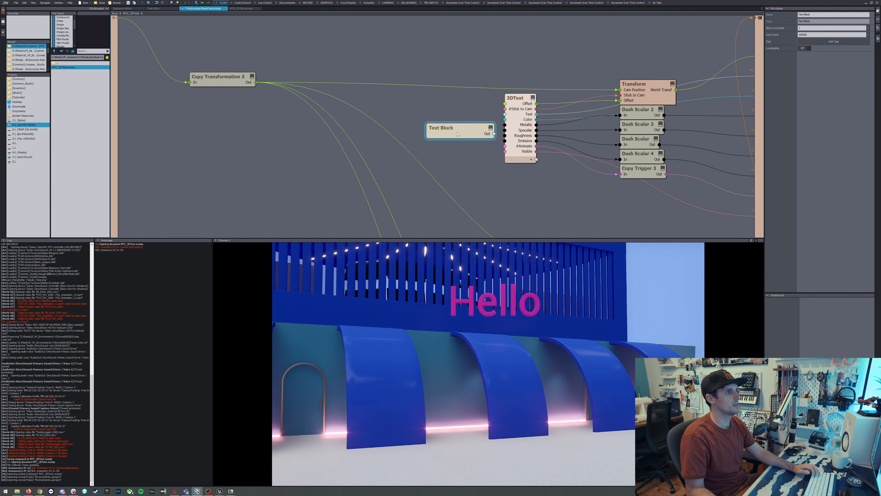
{"action": "left_click_drag", "start_coordinate": [457, 133], "coordinate": [405, 117]}
{"action": "left_click_drag", "start_coordinate": [501, 116], "coordinate": [505, 114]}
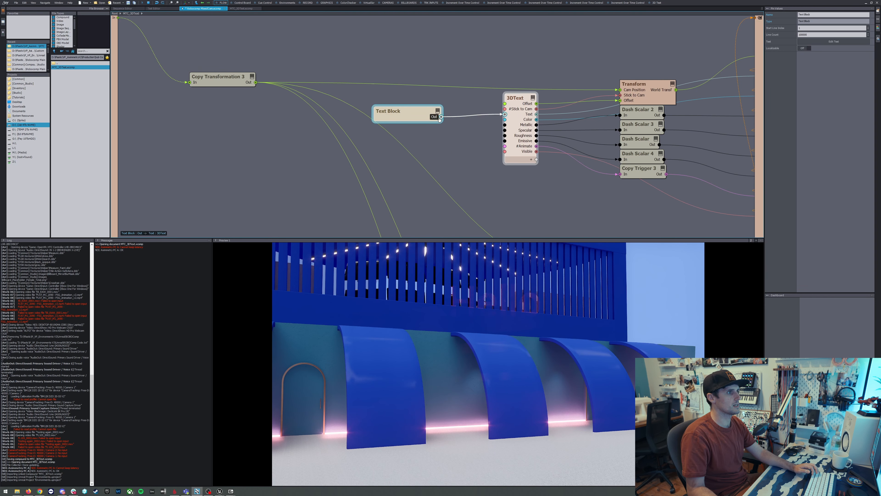
Step: Fill the Text Block with the three lines "First line", "Second line" and "Another line", and apply the text
{"action": "left_click", "coordinate": [816, 42]}
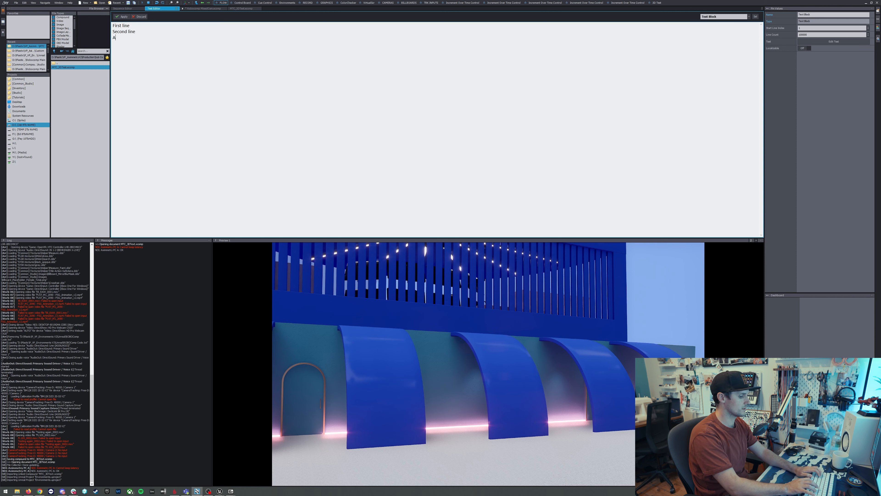
{"action": "type", "text": "er line"}
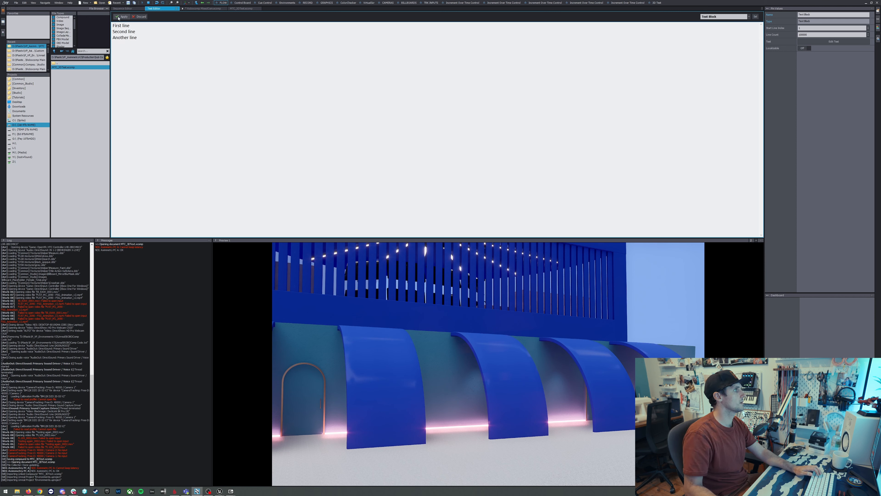
{"action": "left_click", "coordinate": [122, 16]}
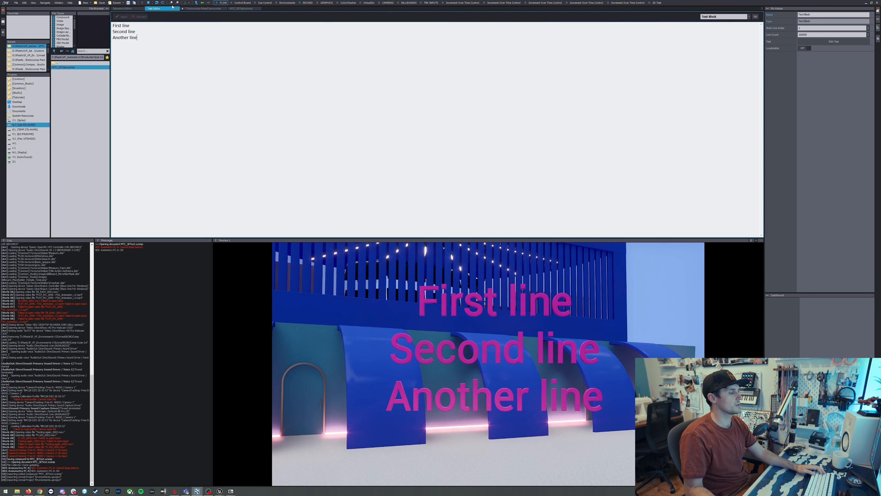
Step: Open the 3D Text control board and play the first text's animation several times
{"action": "left_click", "coordinate": [658, 3]}
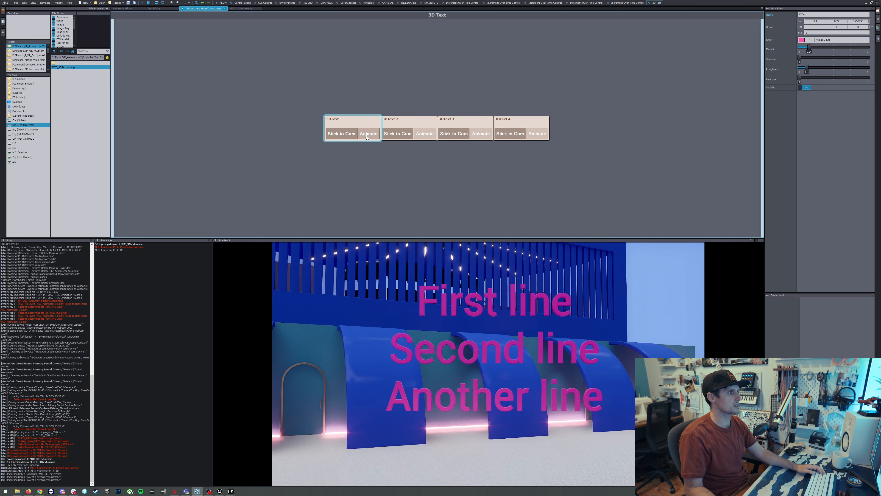
{"action": "left_click", "coordinate": [368, 134]}
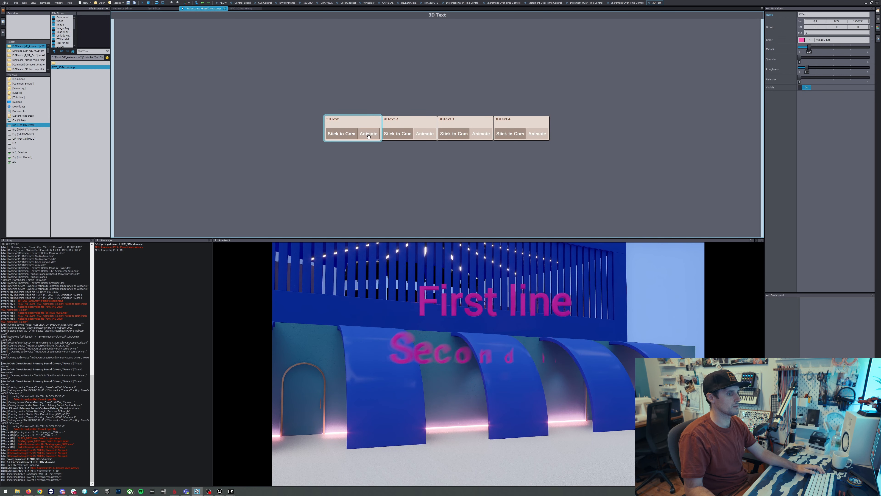
{"action": "left_click", "coordinate": [369, 134]}
{"action": "left_click", "coordinate": [369, 134]}
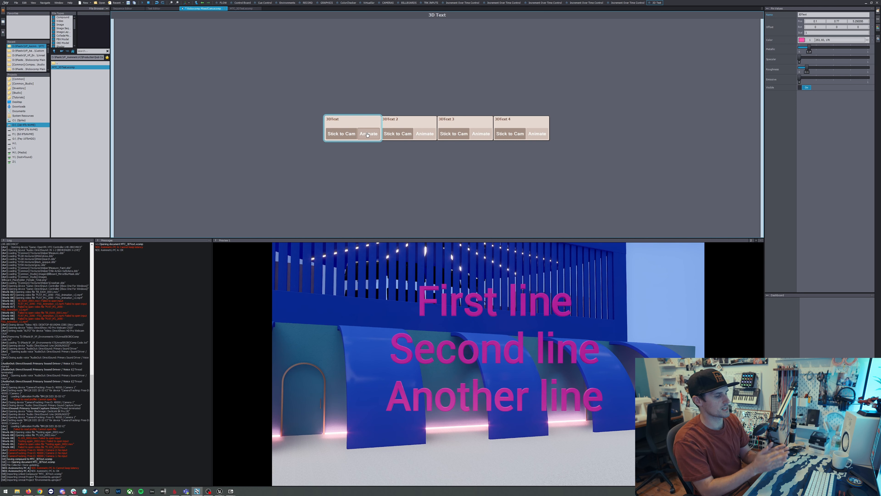
{"action": "left_click", "coordinate": [368, 134]}
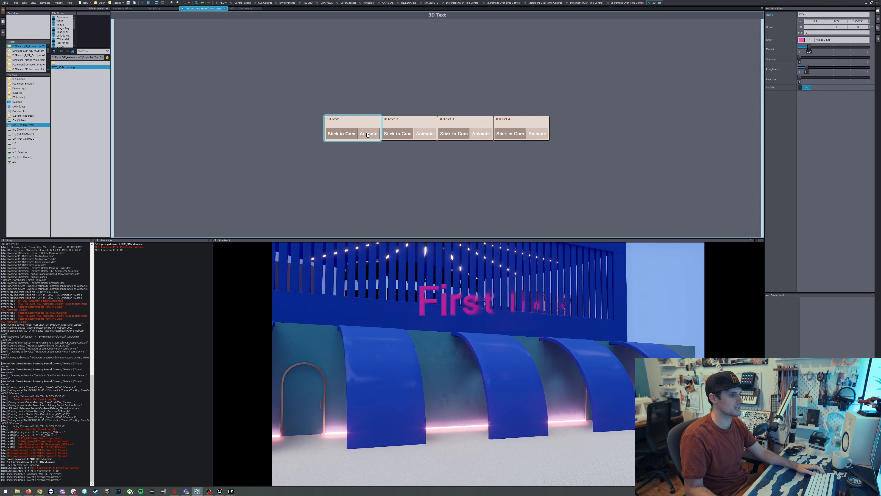
{"action": "left_click", "coordinate": [369, 134]}
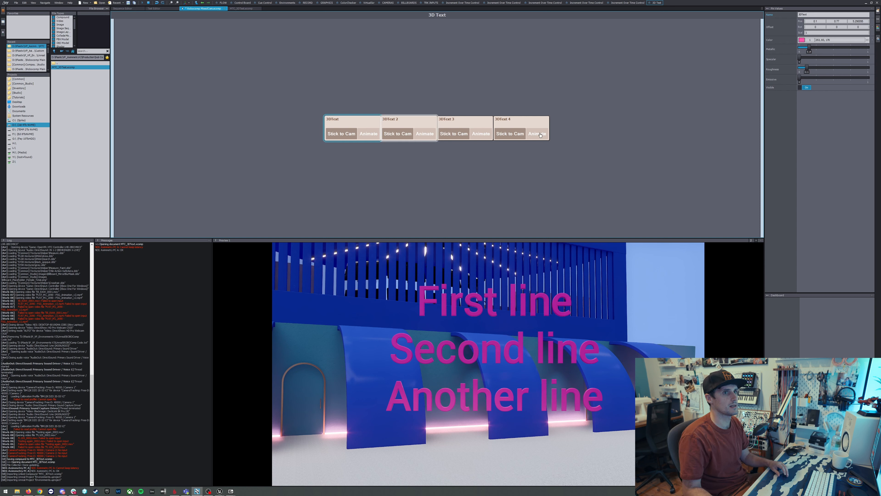
Step: Scale the first 3D text down slightly and raise its emissive so it glows
{"action": "left_click_drag", "start_coordinate": [810, 33], "coordinate": [825, 78]}
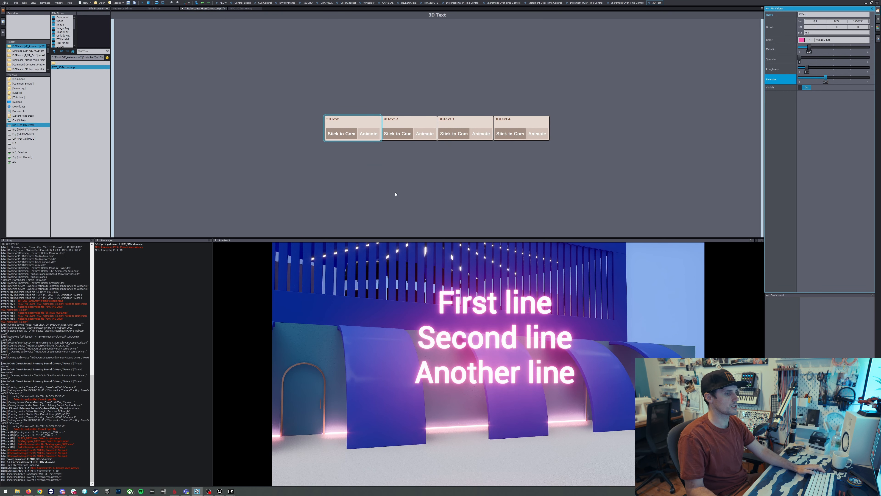
Step: Switch to Unreal Editor, stop the running session and open the Fonts folder inside MTC_3DText
{"action": "key", "text": "alt+Tab"}
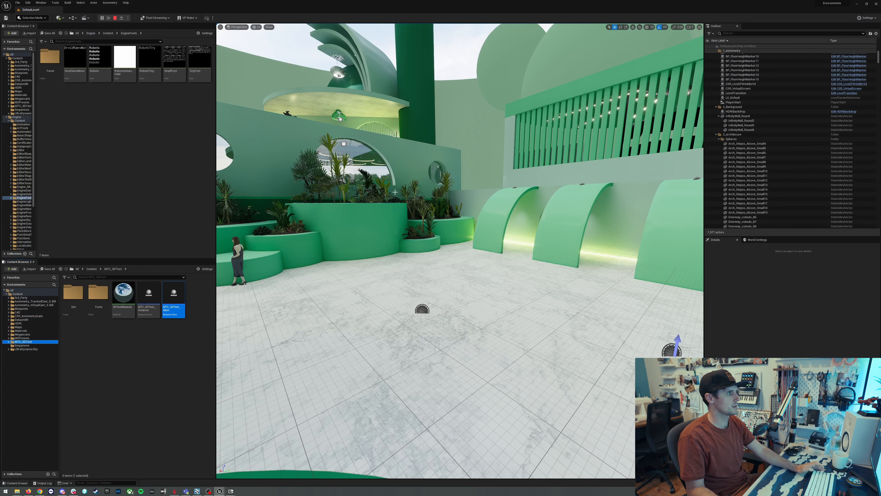
{"action": "left_click", "coordinate": [115, 18]}
{"action": "double_click", "coordinate": [99, 297]}
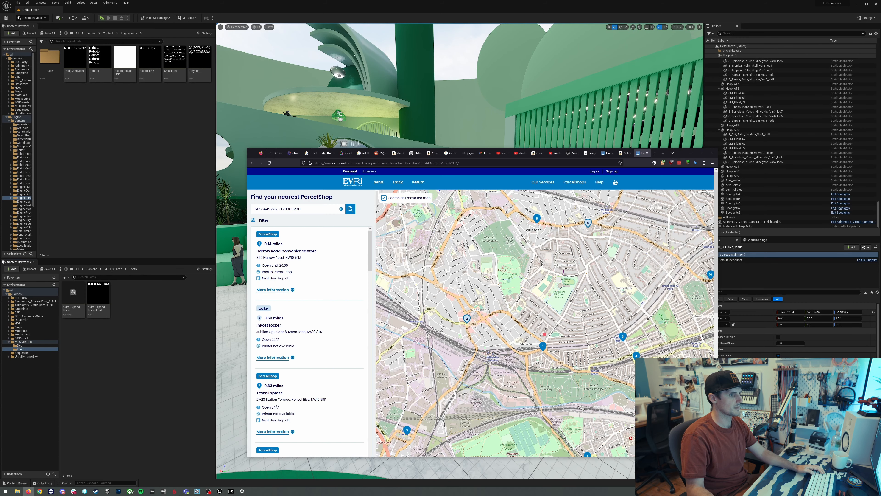
Step: In a new Firefox tab, find the dafont website and download the Drius font
{"action": "key", "text": "ctrl+t"}
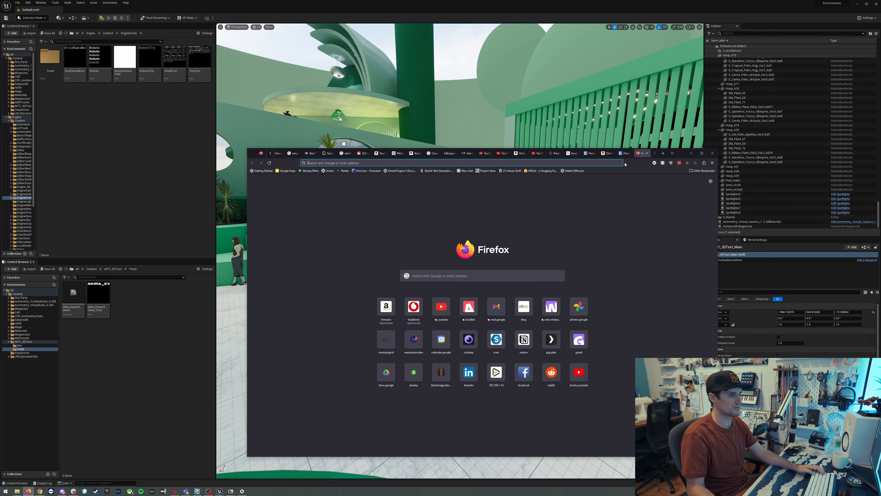
{"action": "type", "text": "dafop"}
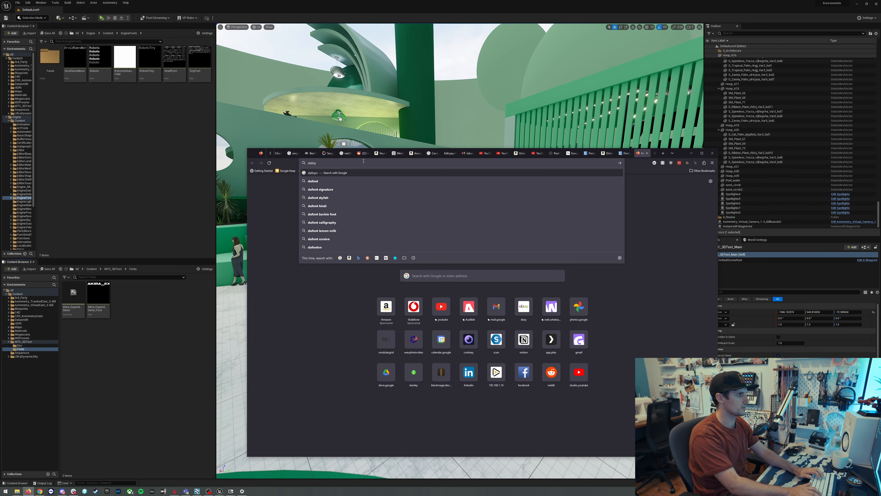
{"action": "key", "text": "BackSpace"}
{"action": "type", "text": "nt"}
{"action": "key", "text": "Return"}
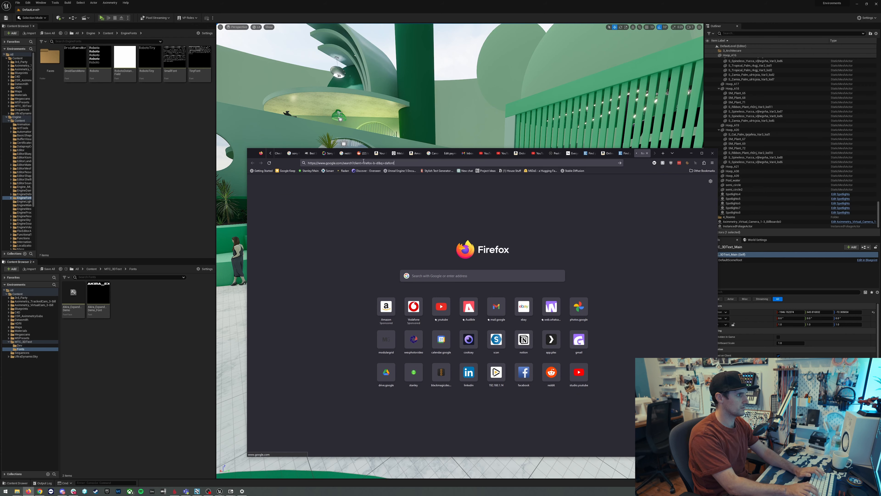
{"action": "left_click", "coordinate": [317, 223]}
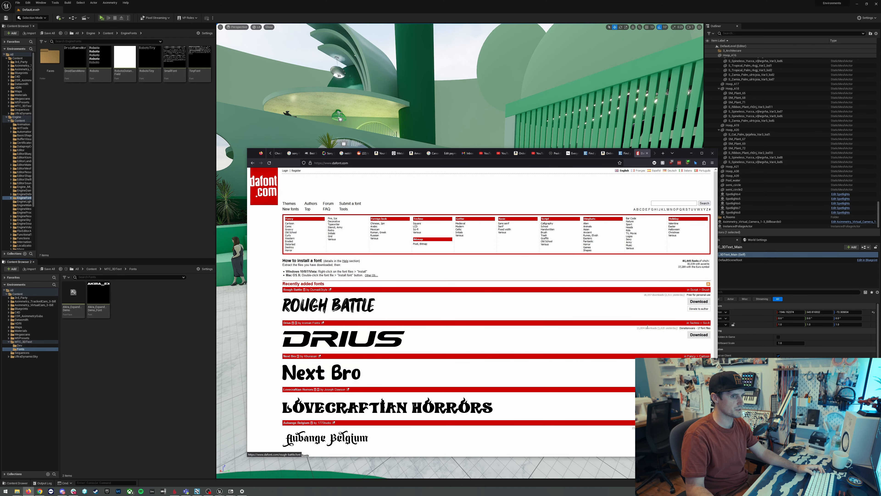
{"action": "left_click", "coordinate": [699, 336]}
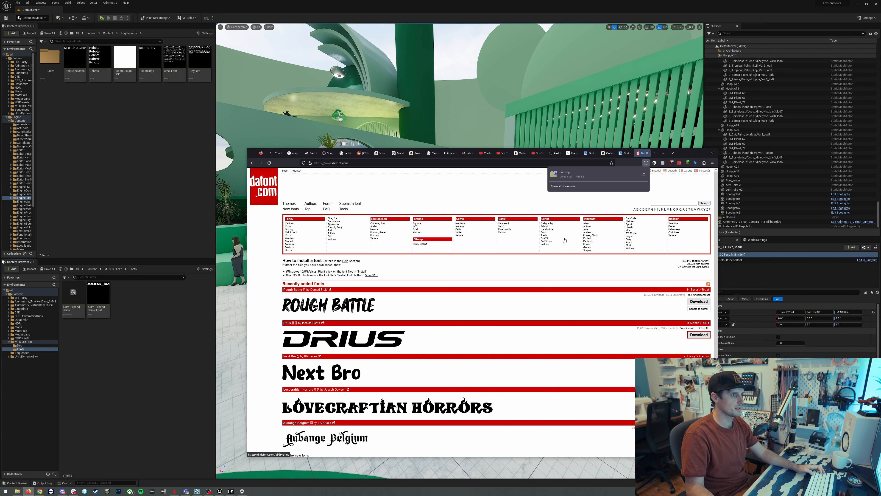
Step: Import the downloaded Drius font into the MTC_3DText Fonts folder and create a font asset from it
{"action": "left_click", "coordinate": [569, 174]}
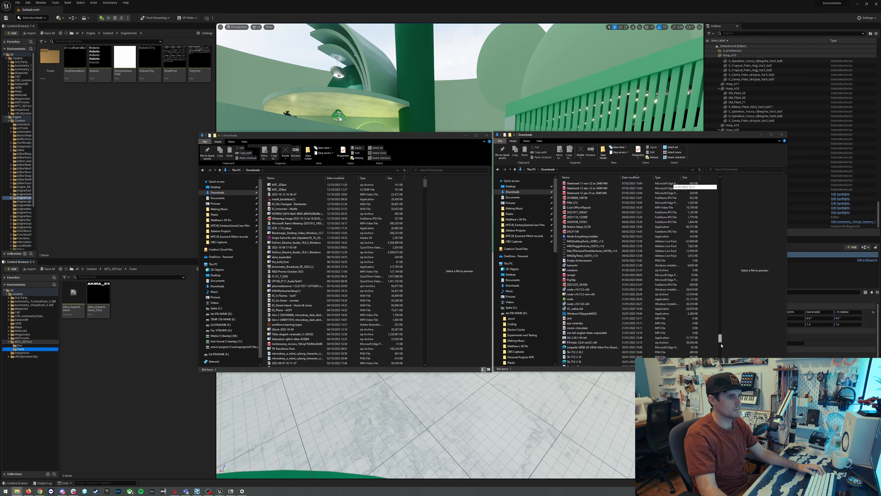
{"action": "left_click_drag", "start_coordinate": [719, 267], "coordinate": [720, 357]}
{"action": "double_click", "coordinate": [572, 263]}
{"action": "left_click_drag", "start_coordinate": [570, 184], "coordinate": [142, 310]}
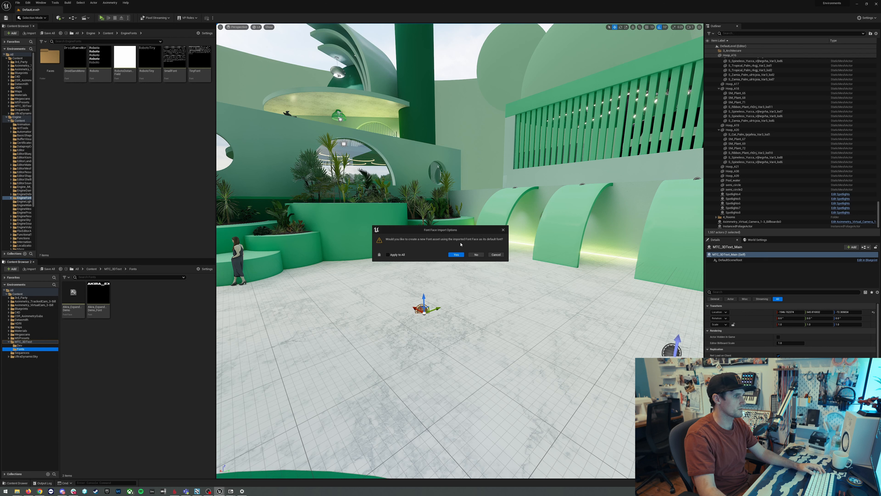
{"action": "left_click", "coordinate": [456, 255]}
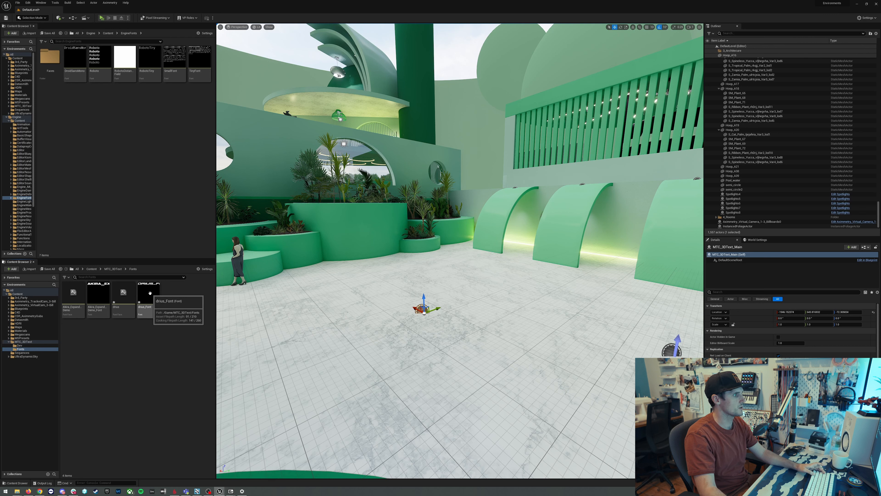
Step: Open the MTC_3DText_Main actor's blueprint for editing and move its window so the whole editor is accessible
{"action": "scroll", "coordinate": [749, 196], "scroll_direction": "down", "scroll_amount": 2}
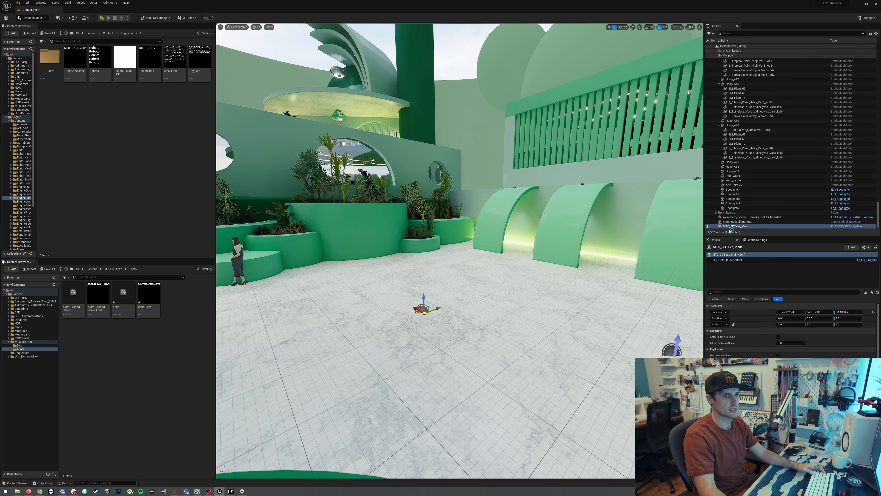
{"action": "left_click", "coordinate": [847, 226]}
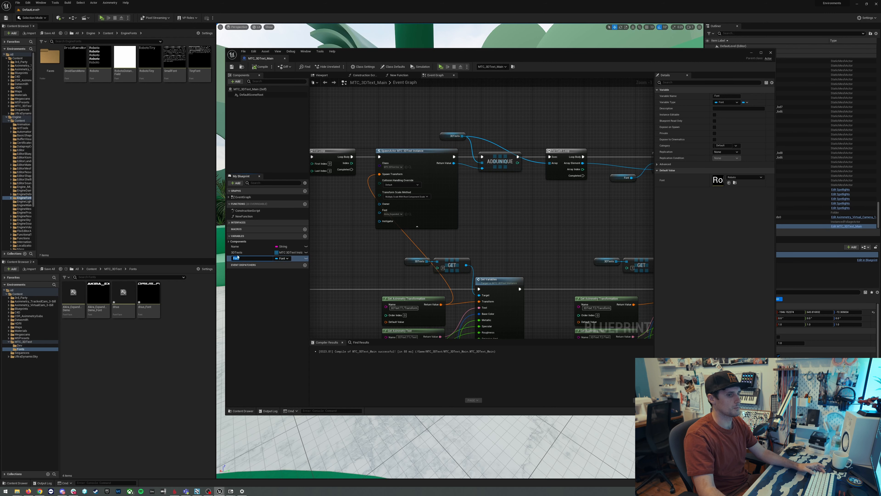
{"action": "left_click_drag", "start_coordinate": [693, 56], "coordinate": [572, 56]}
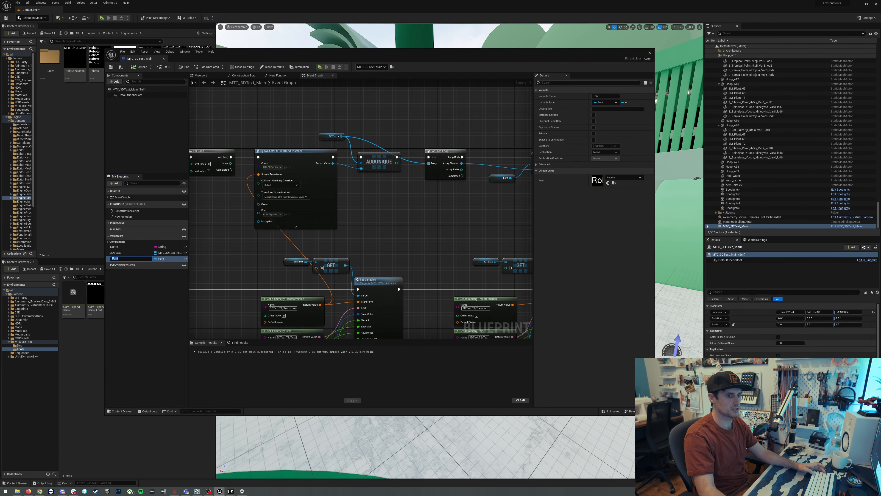
{"action": "left_click_drag", "start_coordinate": [440, 54], "coordinate": [470, 48]}
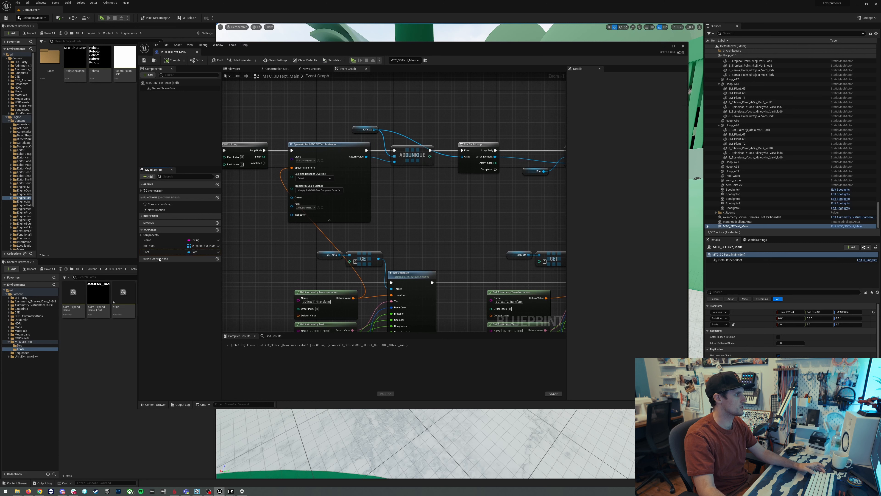
Step: Set the default value of the blueprint's Font variable to the imported Drius font asset
{"action": "left_click", "coordinate": [657, 171]}
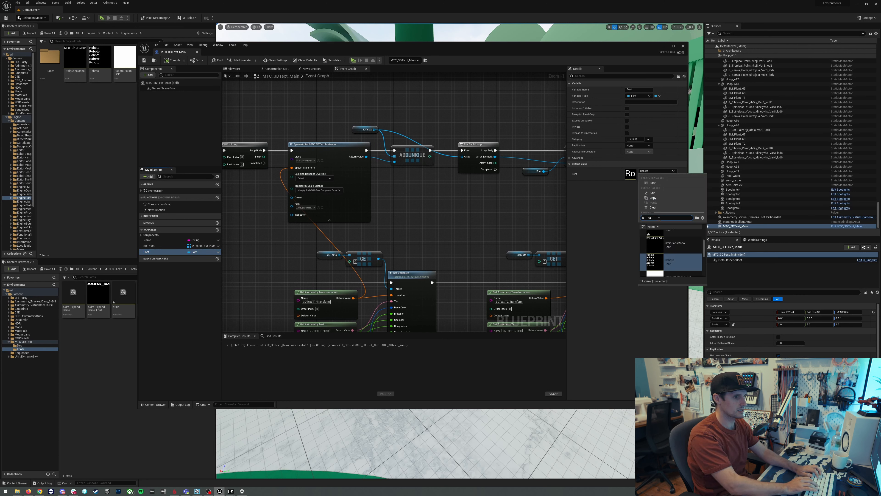
{"action": "type", "text": "da"}
{"action": "scroll", "coordinate": [685, 257], "scroll_direction": "down", "scroll_amount": 3}
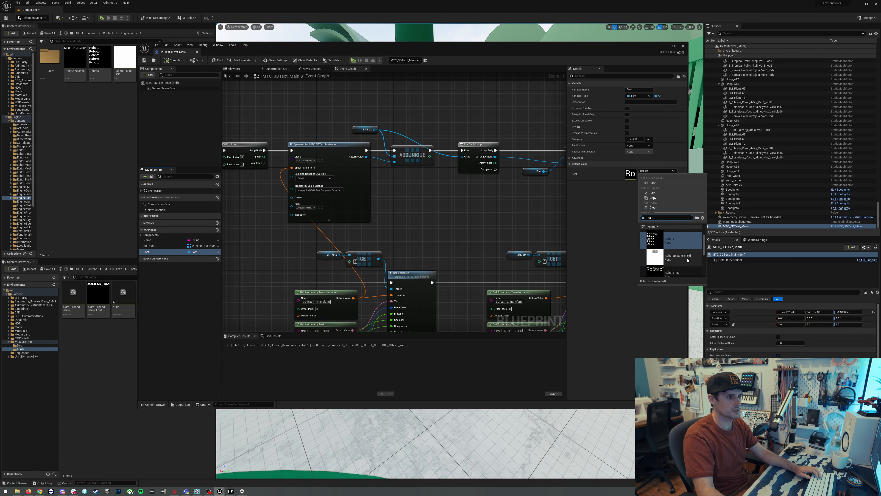
{"action": "type", "text": "r"}
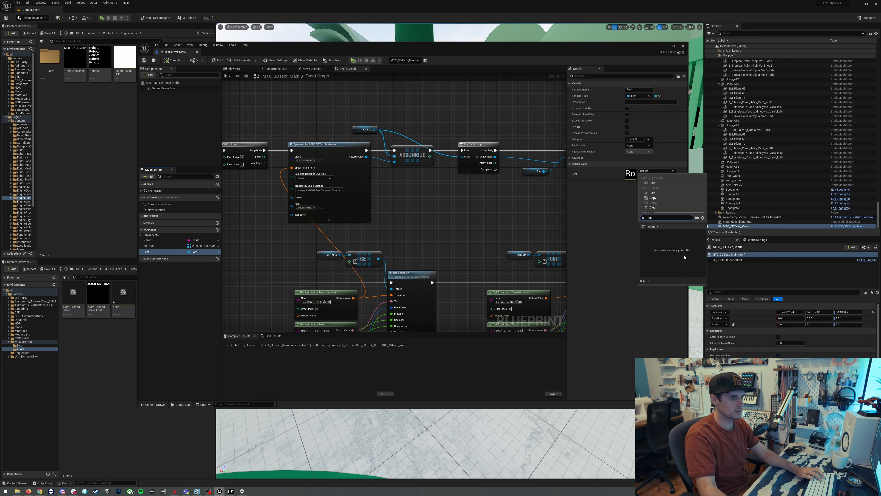
{"action": "key", "text": "BackSpace"}
{"action": "key", "text": "BackSpace"}
{"action": "key", "text": "BackSpace"}
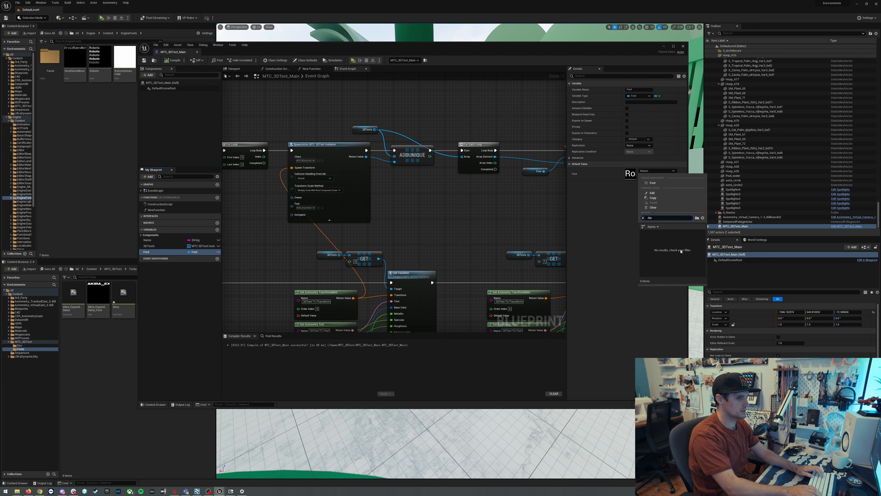
{"action": "type", "text": "dri"}
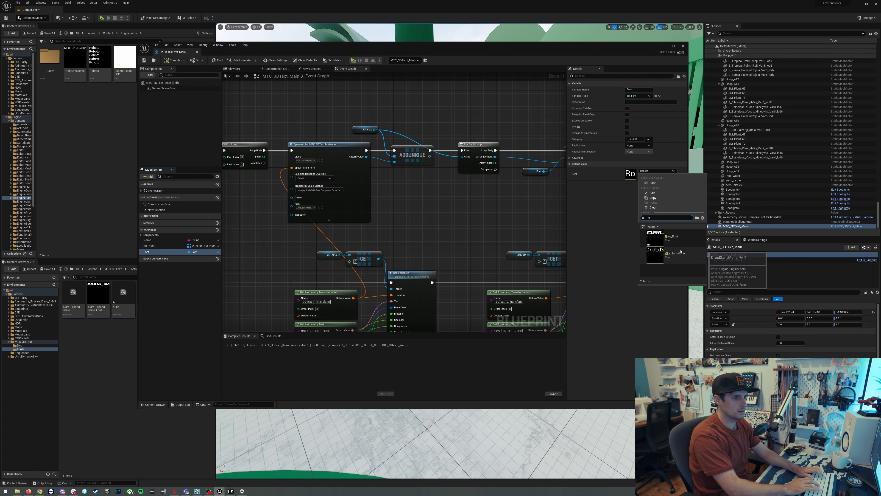
{"action": "left_click", "coordinate": [672, 238]}
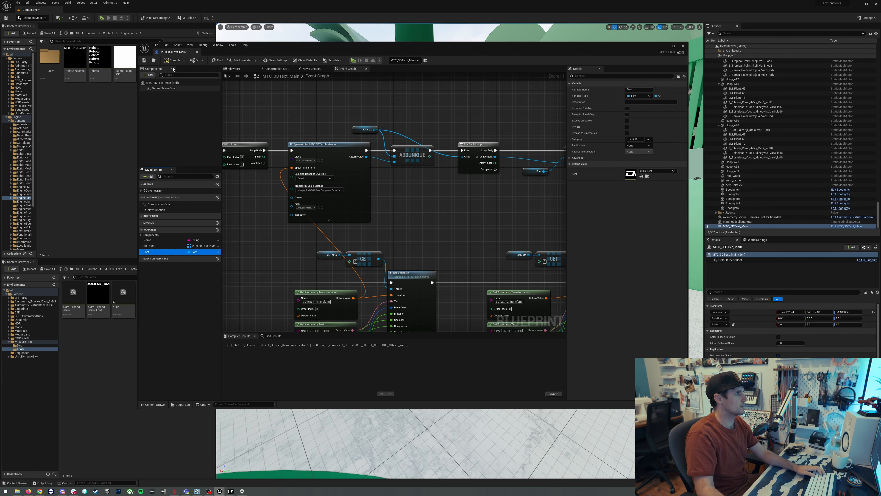
Step: Play the Unreal level and switch to Aximmetry Composer to view the multi-line text in the new font from another camera angle
{"action": "left_click", "coordinate": [354, 61]}
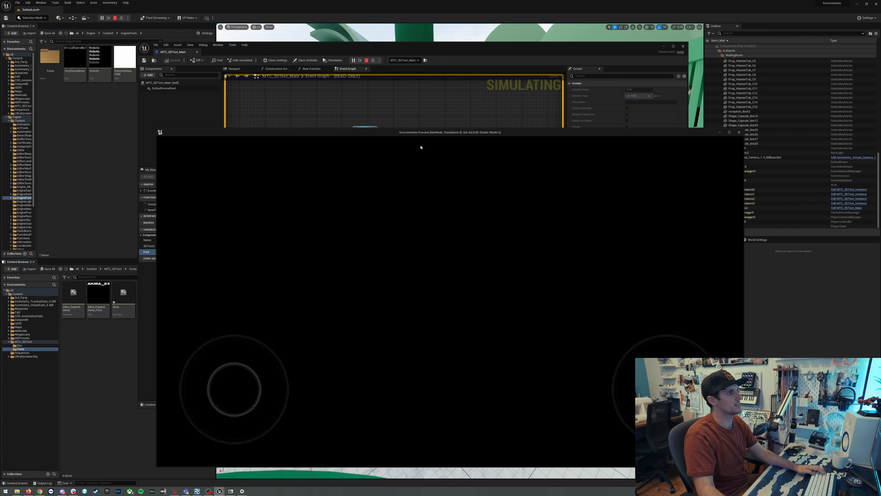
{"action": "key", "text": "alt+Tab"}
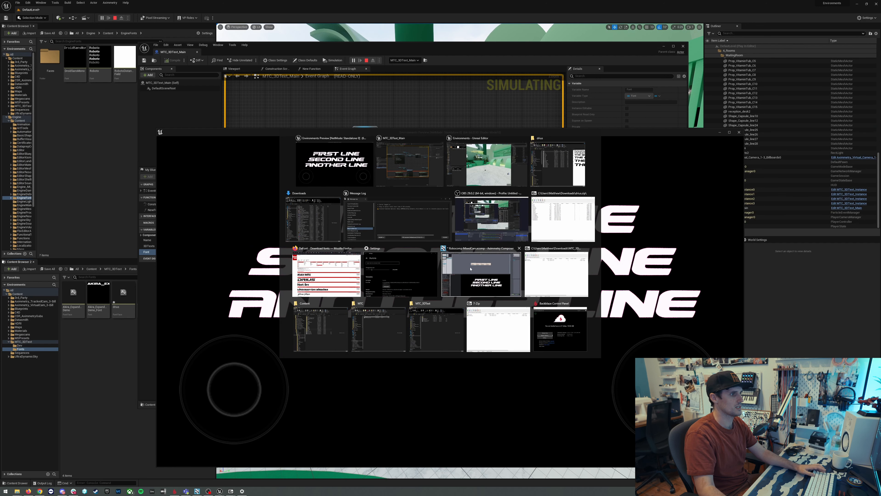
{"action": "left_click", "coordinate": [482, 274]}
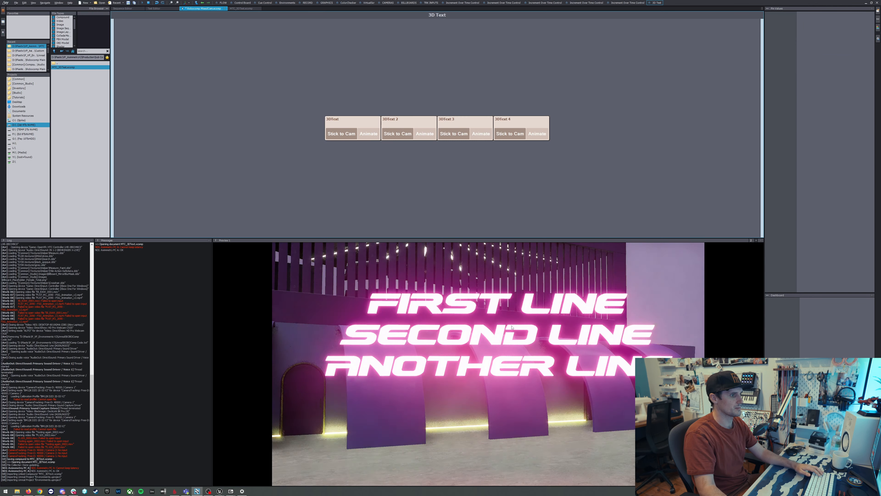
{"action": "left_click_drag", "start_coordinate": [461, 312], "coordinate": [492, 323]}
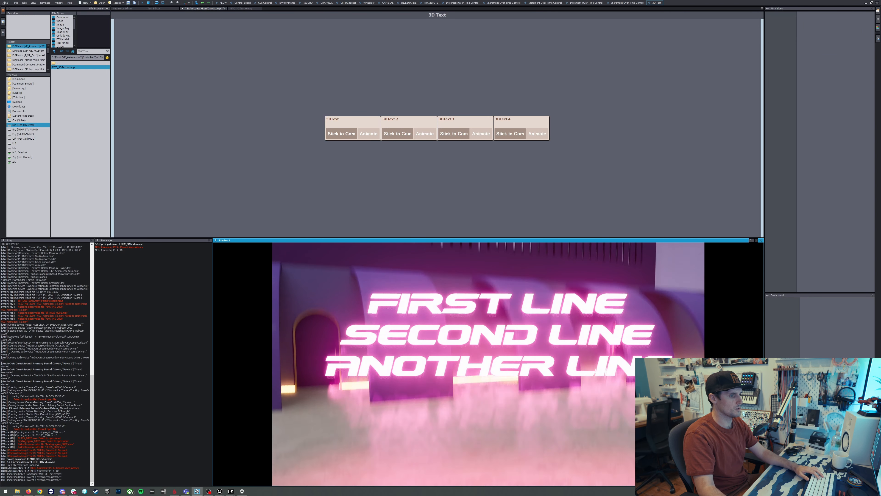
Step: Lower the emissive glow of the first 3D text so the pink light around the lettering is weaker
{"action": "left_click", "coordinate": [354, 126]}
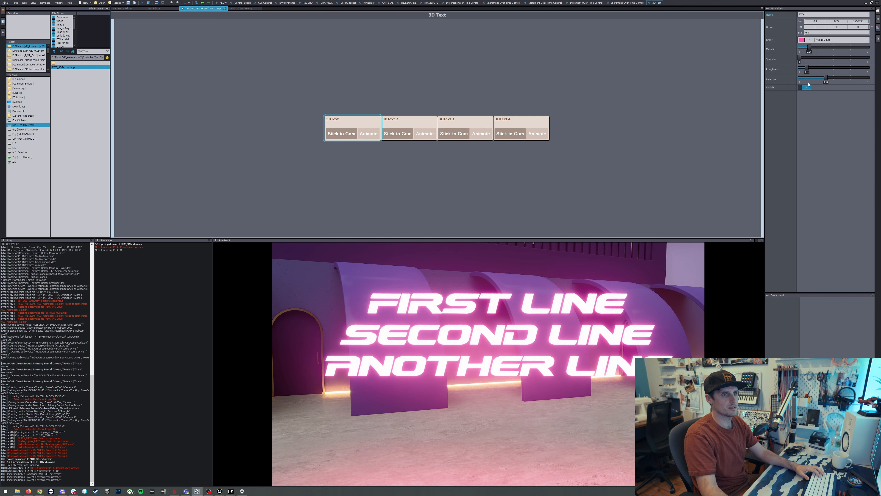
{"action": "mouse_move", "coordinate": [827, 80]}
{"action": "left_mouse_down"}
{"action": "mouse_move", "coordinate": [806, 80]}
{"action": "mouse_move", "coordinate": [817, 79]}
{"action": "left_mouse_up"}
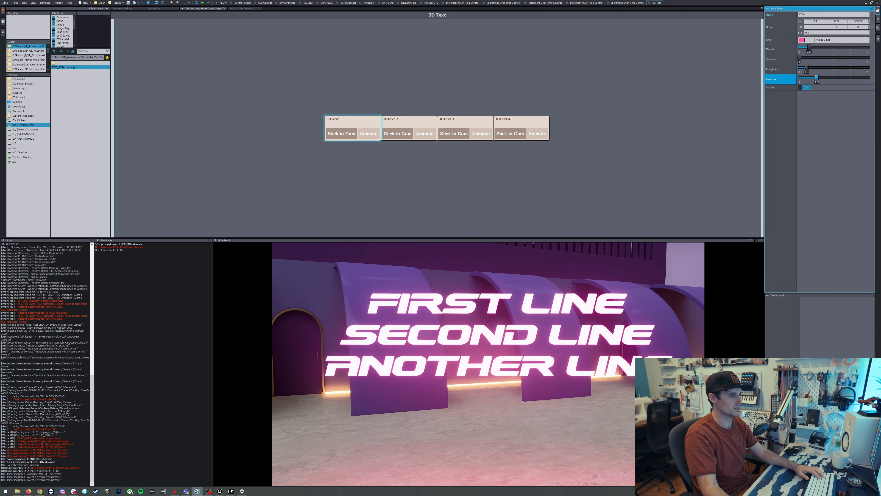
{"action": "mouse_move", "coordinate": [489, 364]}
{"action": "right_mouse_down"}
{"action": "mouse_move", "coordinate": [488, 329]}
{"action": "mouse_move", "coordinate": [480, 350]}
{"action": "mouse_move", "coordinate": [489, 364]}
{"action": "right_mouse_up"}
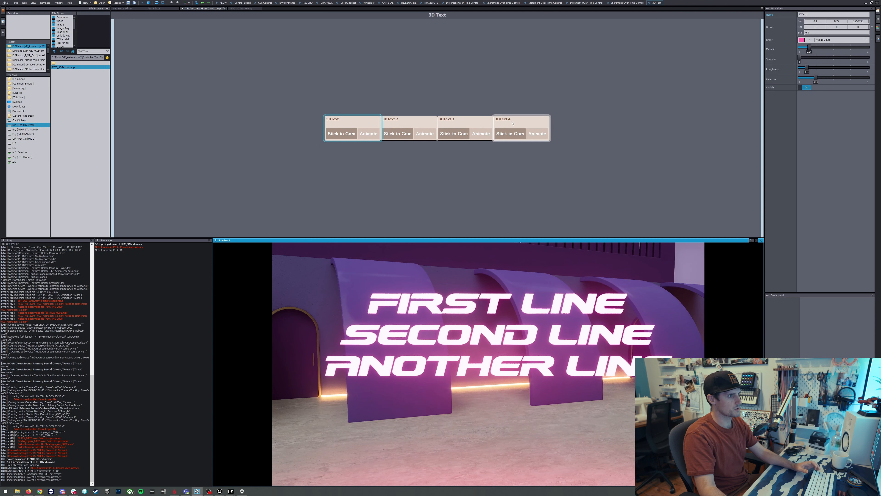
Step: Make the 3DText 2 text "Handsome" visible and adjust its offset position so it sits below the three text lines
{"action": "left_click", "coordinate": [425, 138]}
{"action": "left_click", "coordinate": [806, 95]}
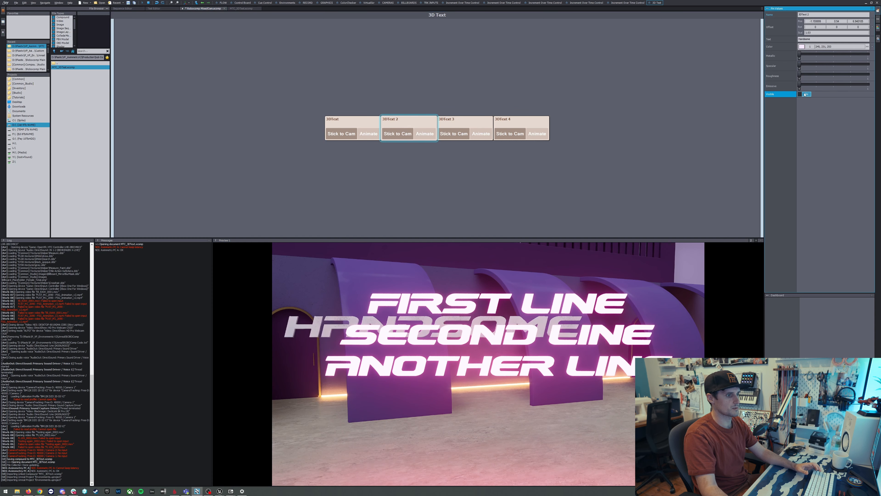
{"action": "left_click", "coordinate": [427, 124]}
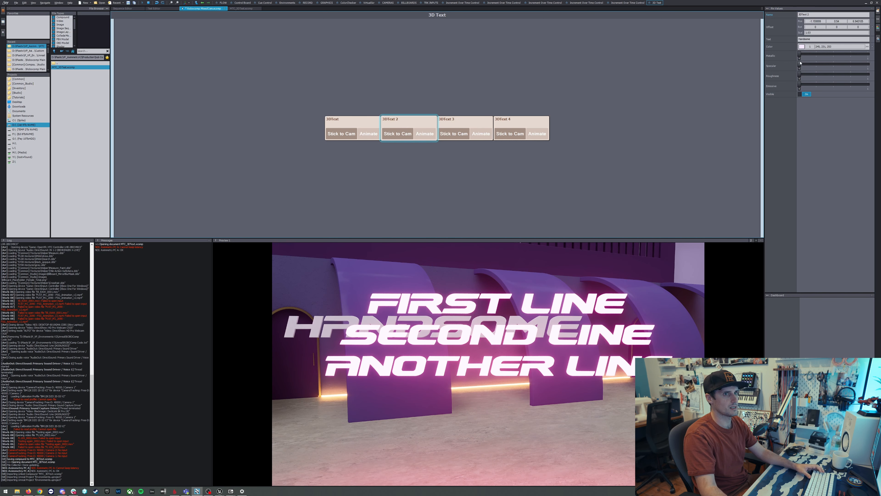
{"action": "left_click_drag", "start_coordinate": [819, 21], "coordinate": [836, 43]}
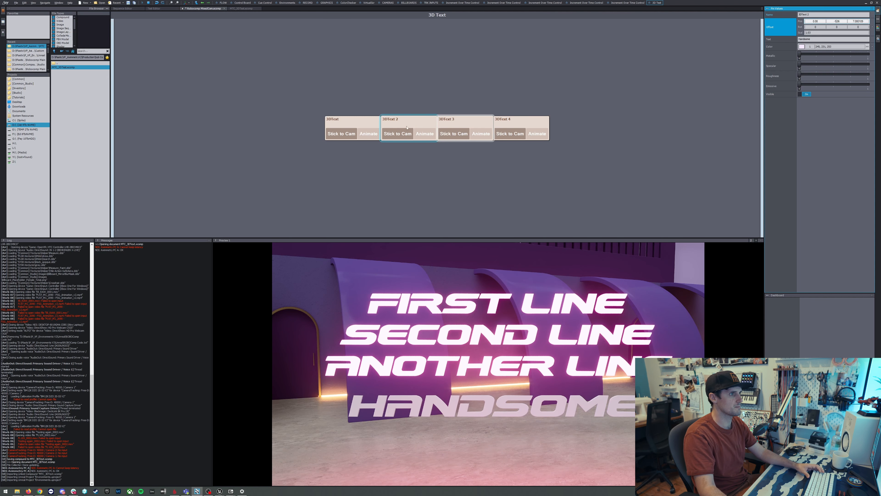
{"action": "left_click", "coordinate": [356, 126]}
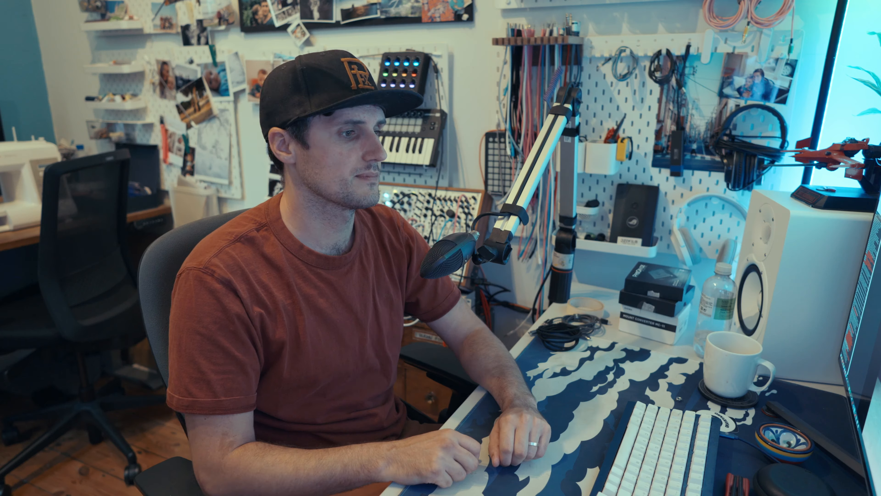